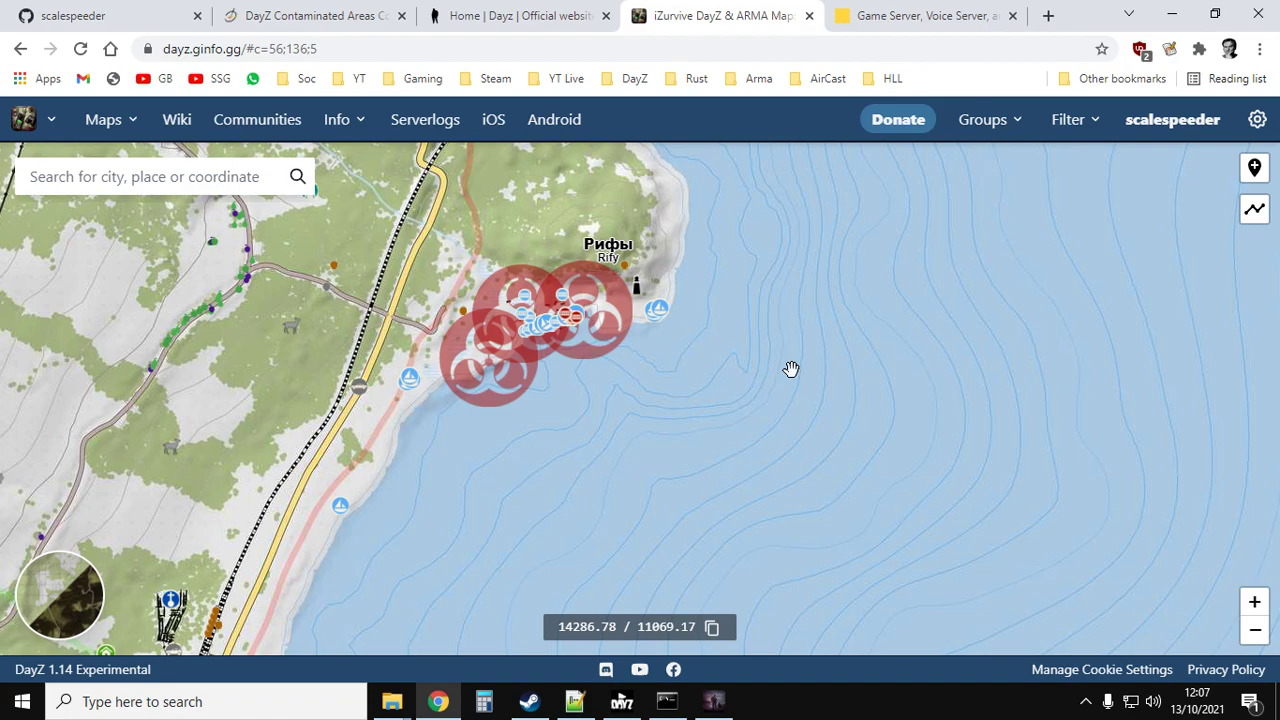
- Pan the DayZ map inland toward Khelm and Krasnostav, then back to the Rify gas zones
{"action": "scroll", "coordinate": [491, 409], "scroll_direction": "down", "scroll_amount": 1}
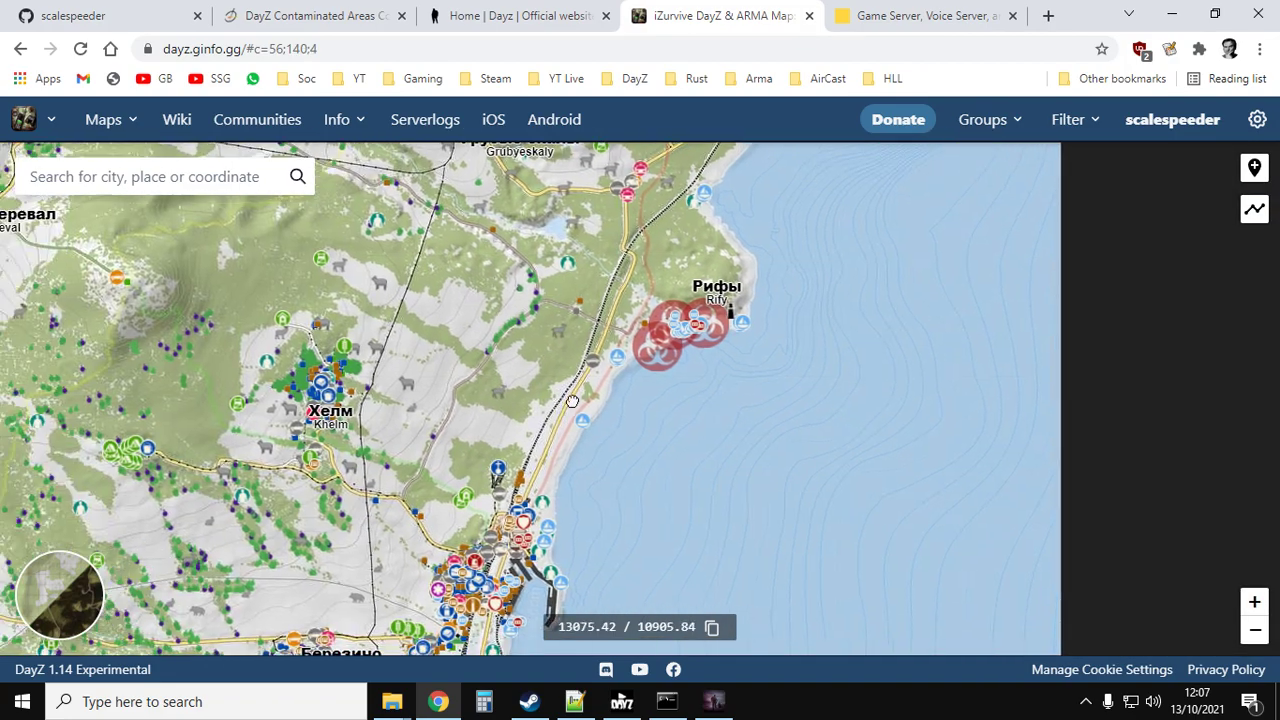
{"action": "left_click_drag", "start_coordinate": [571, 401], "coordinate": [698, 386]}
{"action": "left_click_drag", "start_coordinate": [450, 330], "coordinate": [607, 345]}
{"action": "left_click_drag", "start_coordinate": [349, 156], "coordinate": [578, 307]}
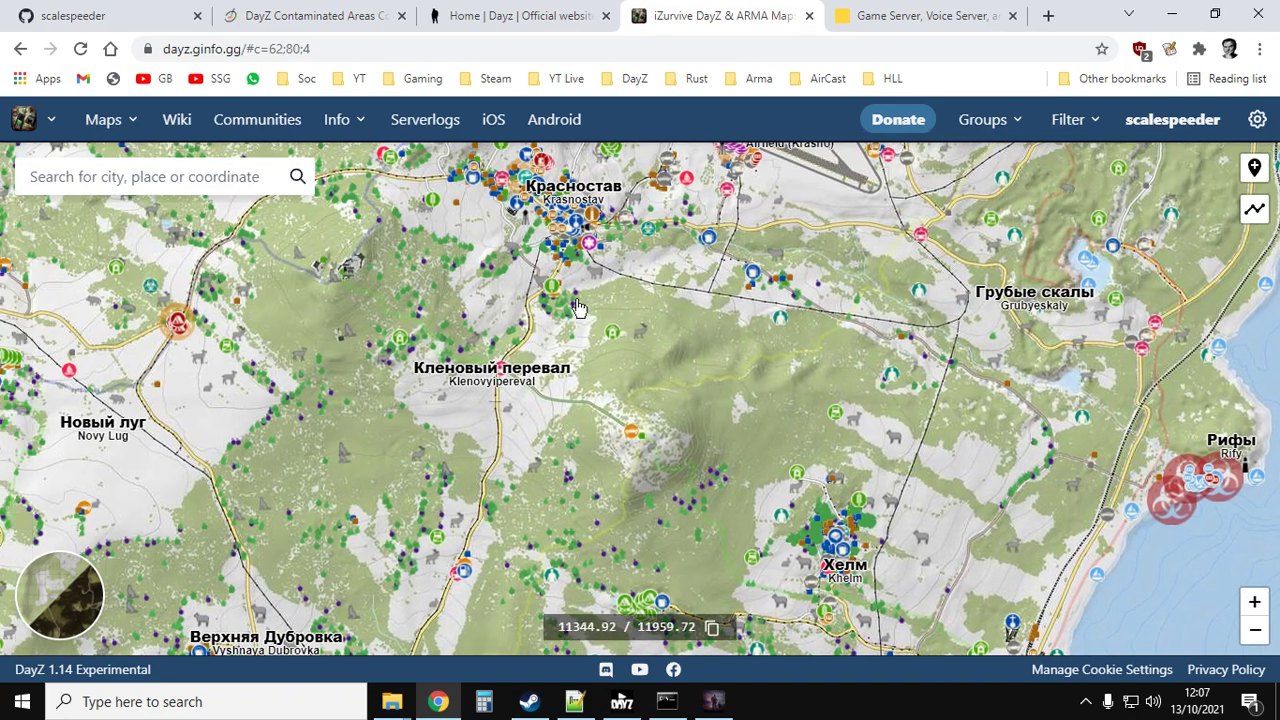
{"action": "left_click_drag", "start_coordinate": [940, 430], "coordinate": [605, 381]}
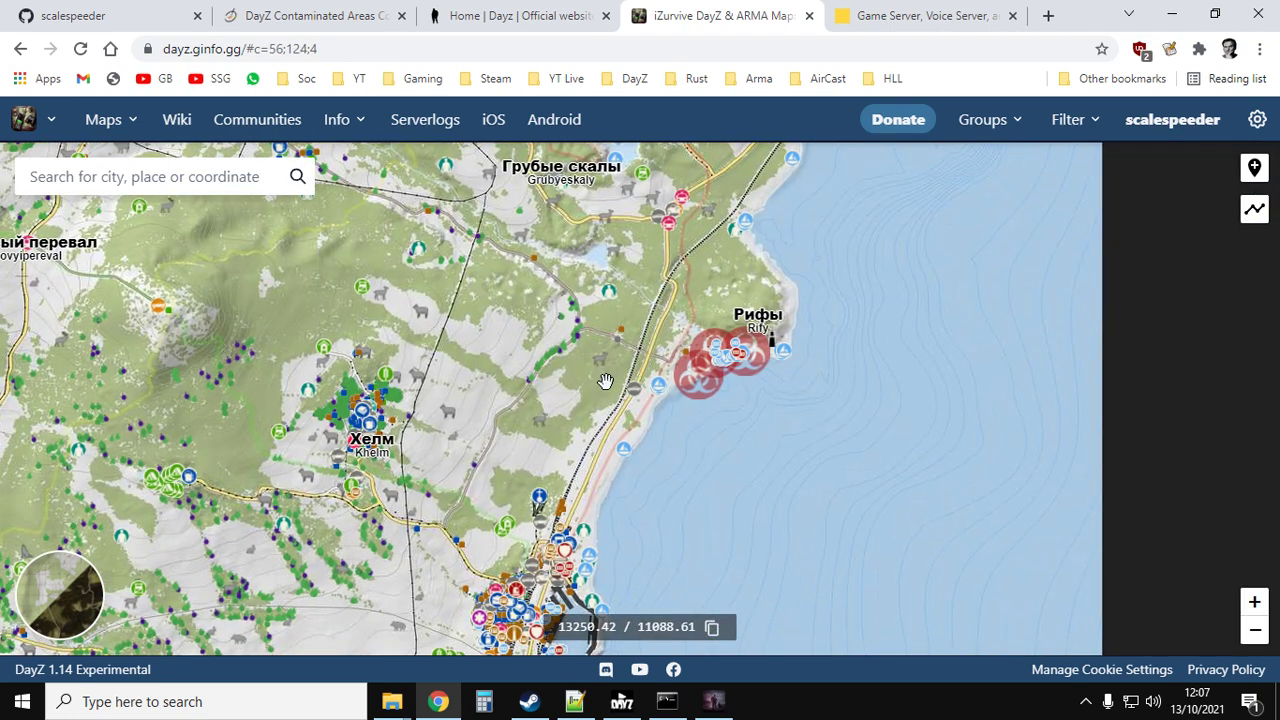
- Open the Chernarus server's web interface and its File Browser on Nitrado
{"action": "left_click", "coordinate": [888, 22]}
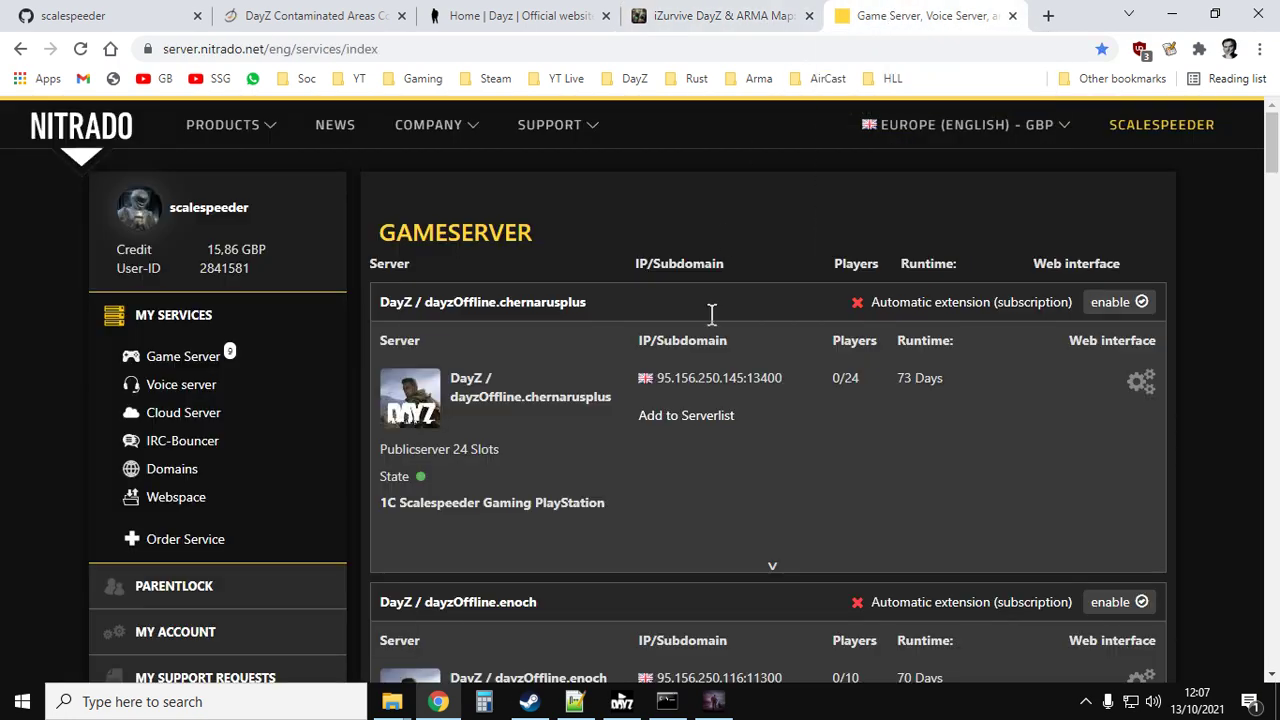
{"action": "scroll", "coordinate": [712, 330], "scroll_direction": "down", "scroll_amount": 1}
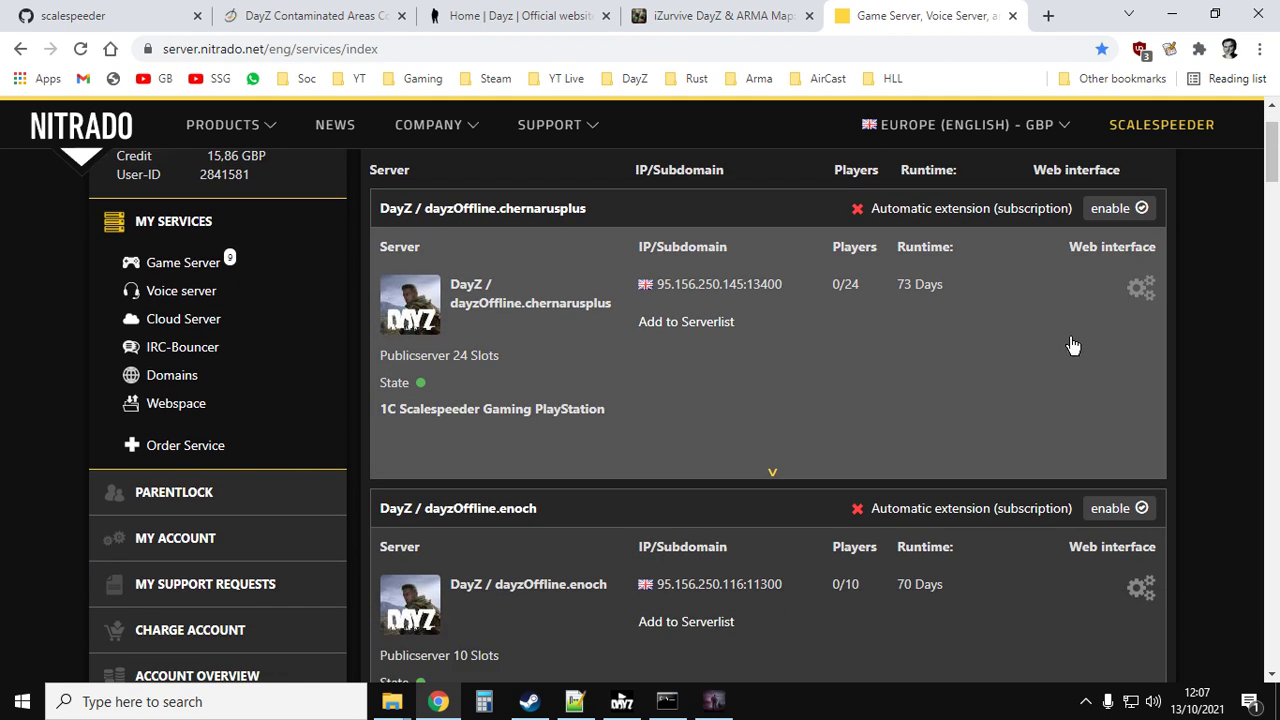
{"action": "left_click", "coordinate": [1146, 298]}
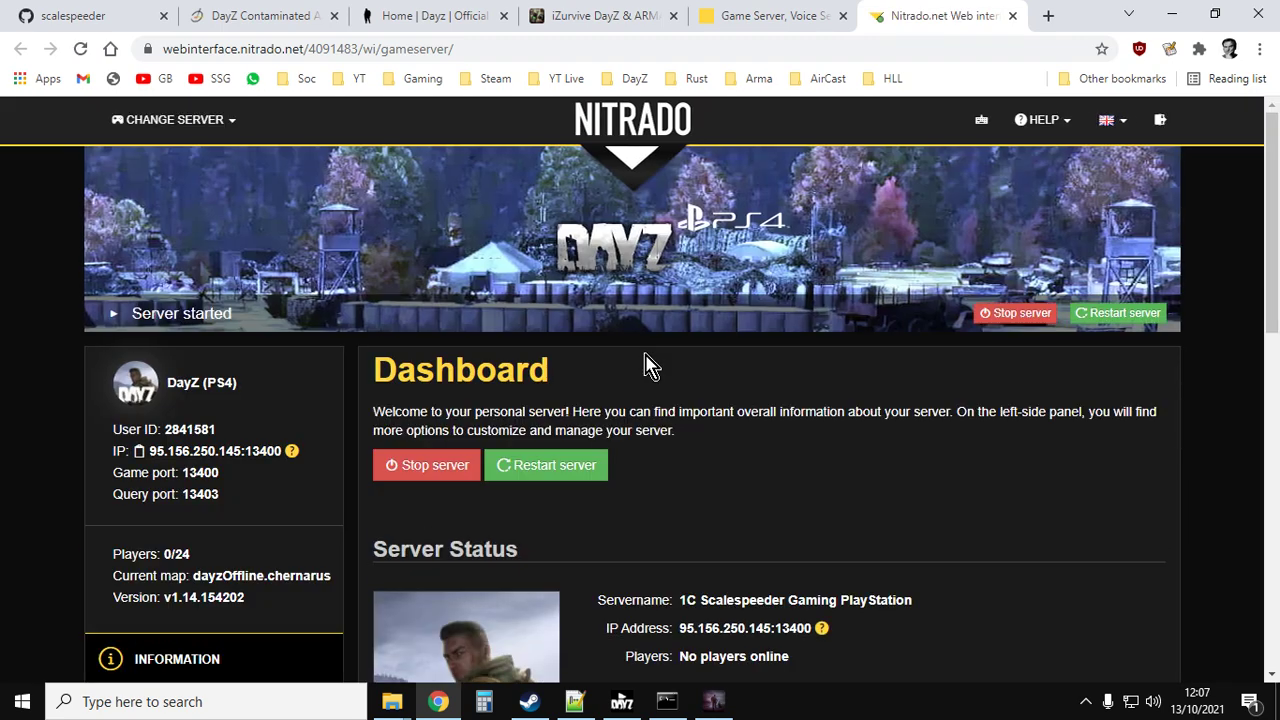
{"action": "scroll", "coordinate": [646, 366], "scroll_direction": "down", "scroll_amount": 3}
{"action": "scroll", "coordinate": [612, 378], "scroll_direction": "down", "scroll_amount": 2}
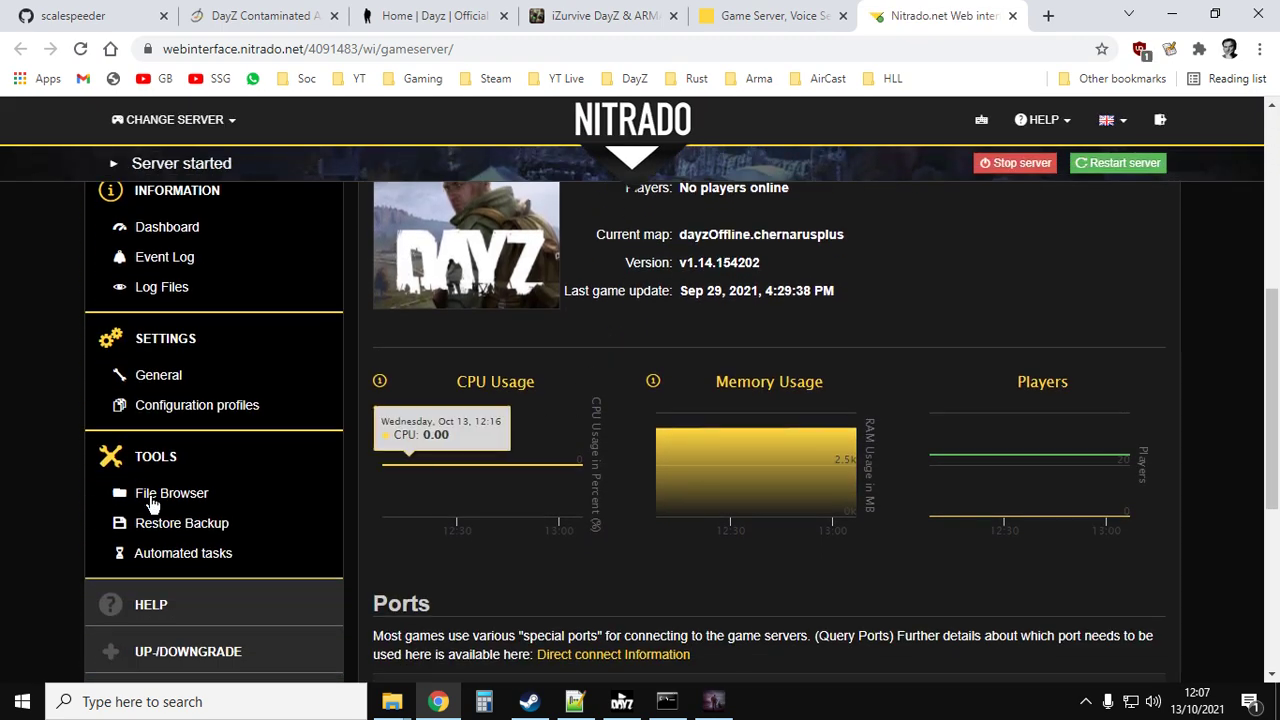
{"action": "left_click", "coordinate": [182, 500]}
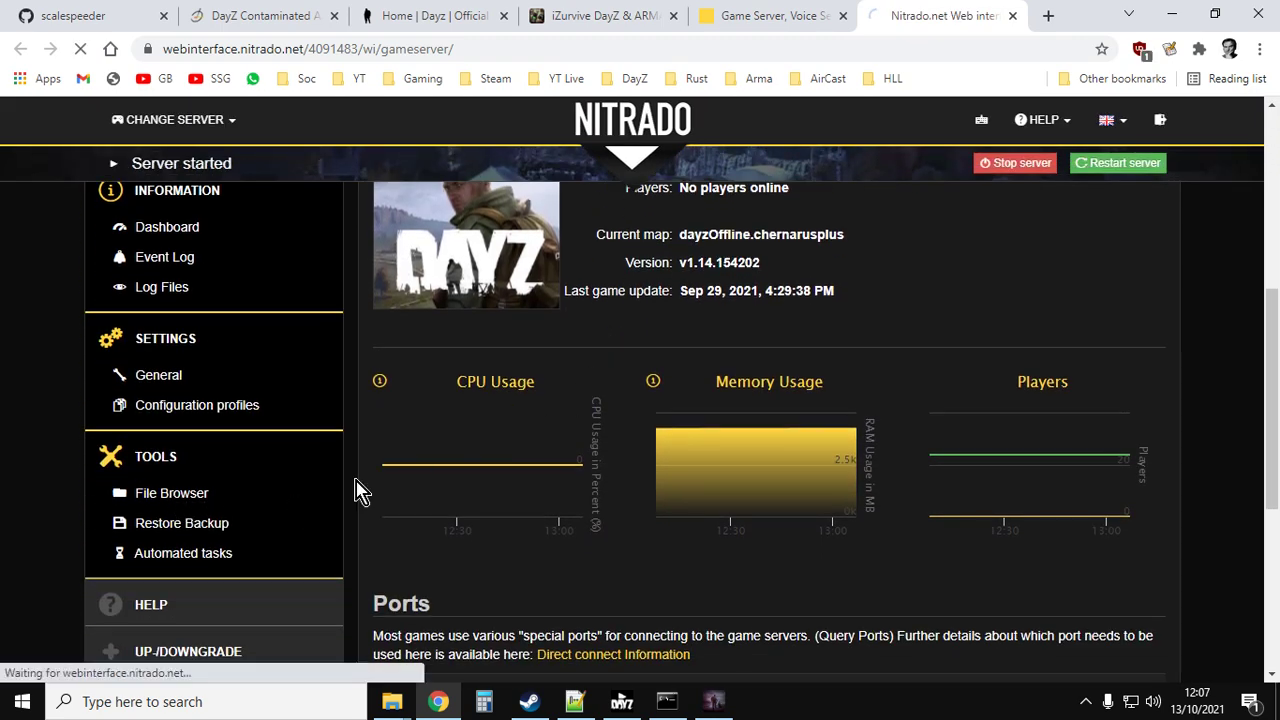
- Navigate into dayzps_missions > dayzOffline.chernarusplus > db
{"action": "scroll", "coordinate": [674, 440], "scroll_direction": "down", "scroll_amount": 3}
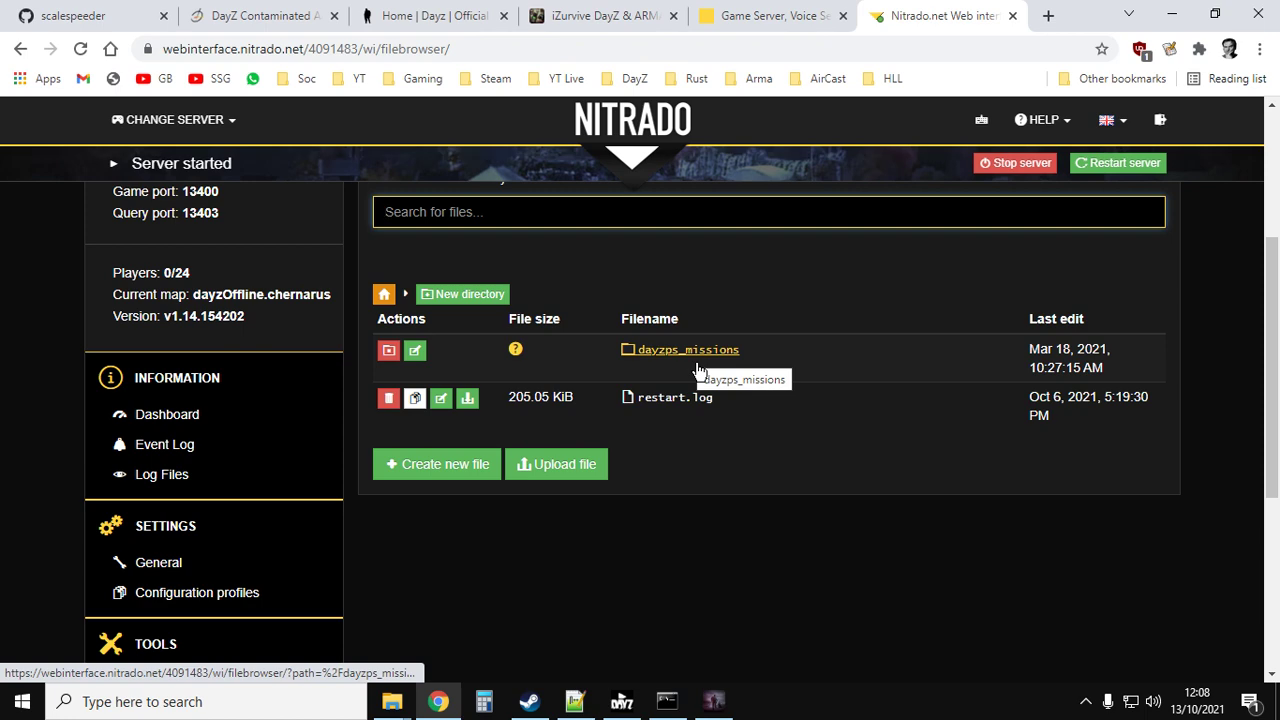
{"action": "left_click", "coordinate": [697, 368]}
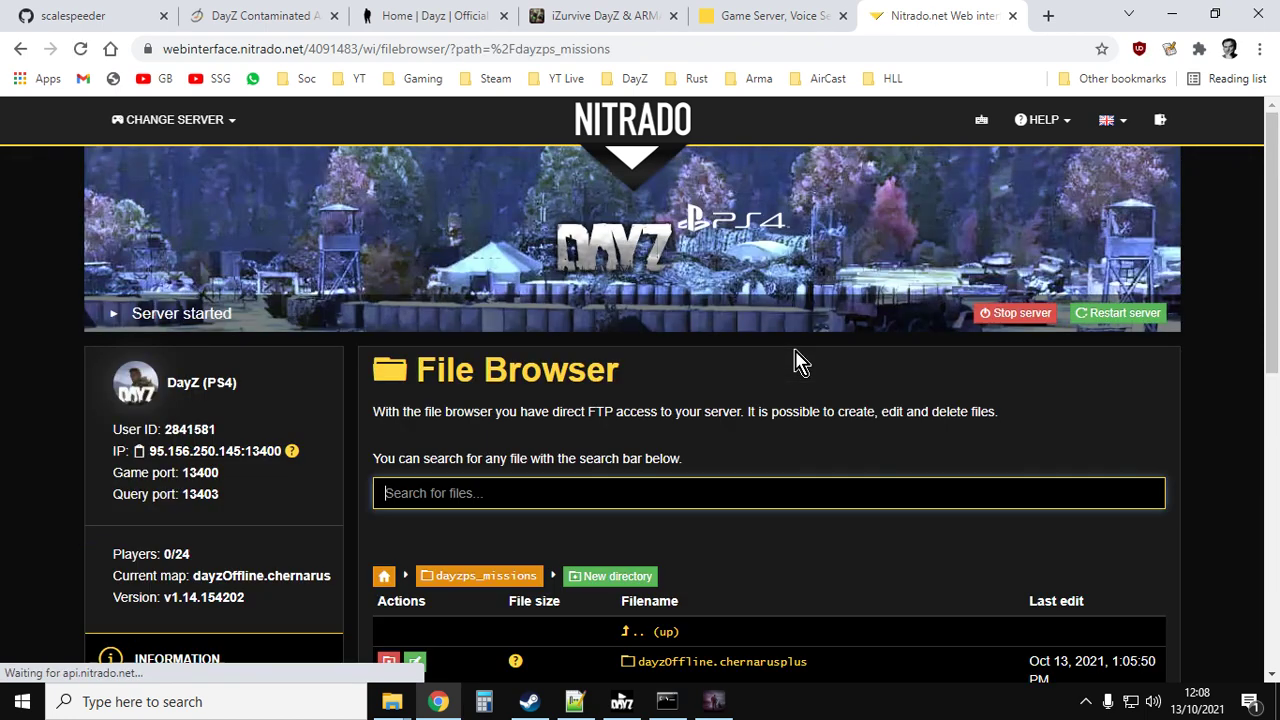
{"action": "scroll", "coordinate": [775, 378], "scroll_direction": "down", "scroll_amount": 3}
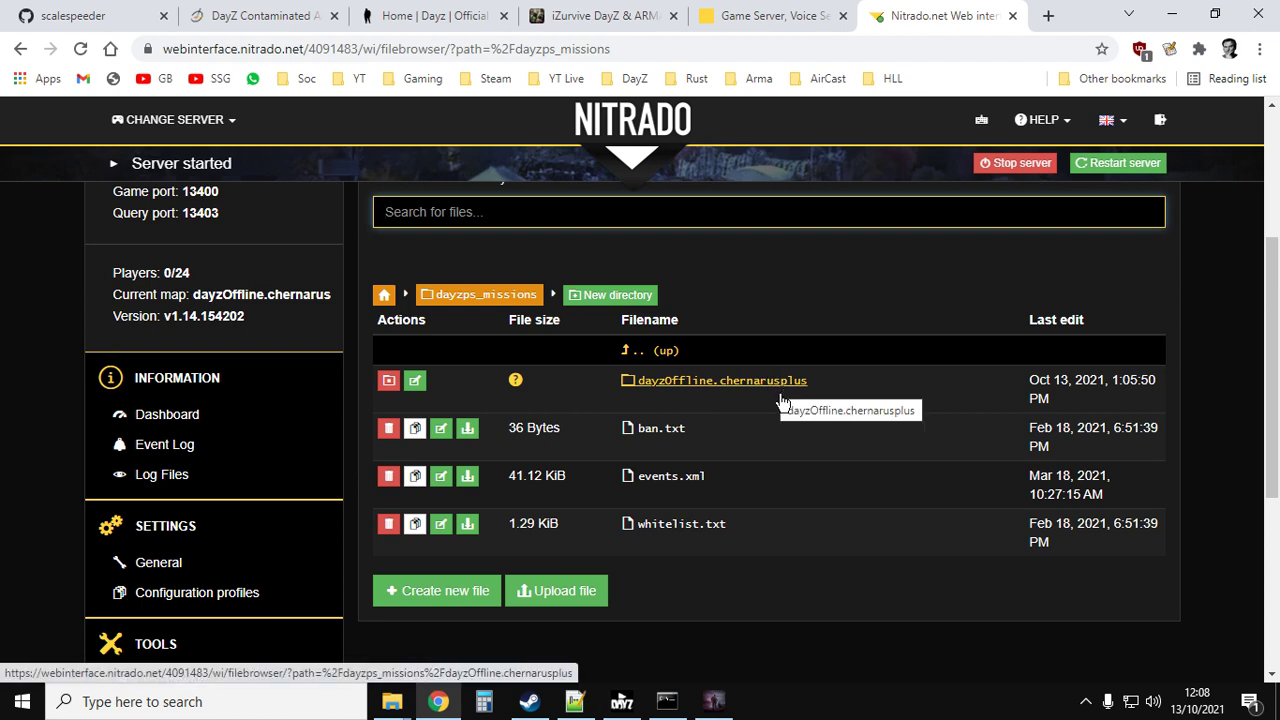
{"action": "left_click", "coordinate": [781, 396]}
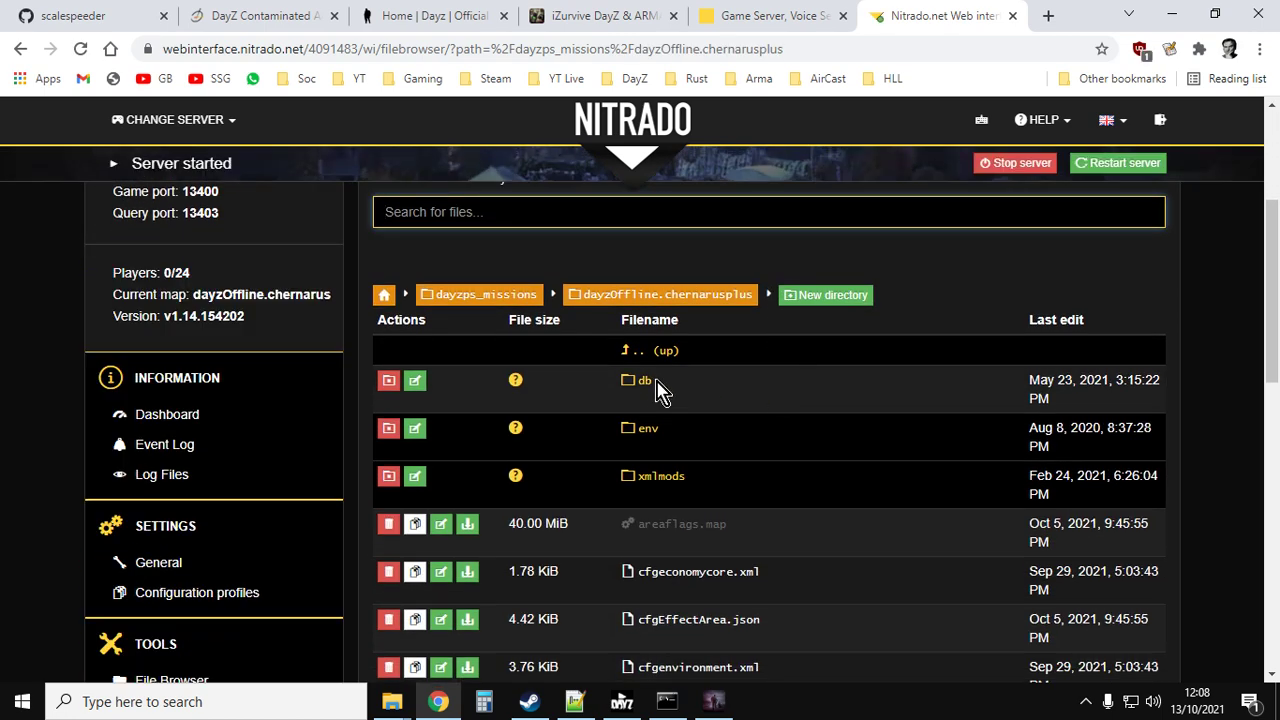
{"action": "left_click", "coordinate": [648, 386]}
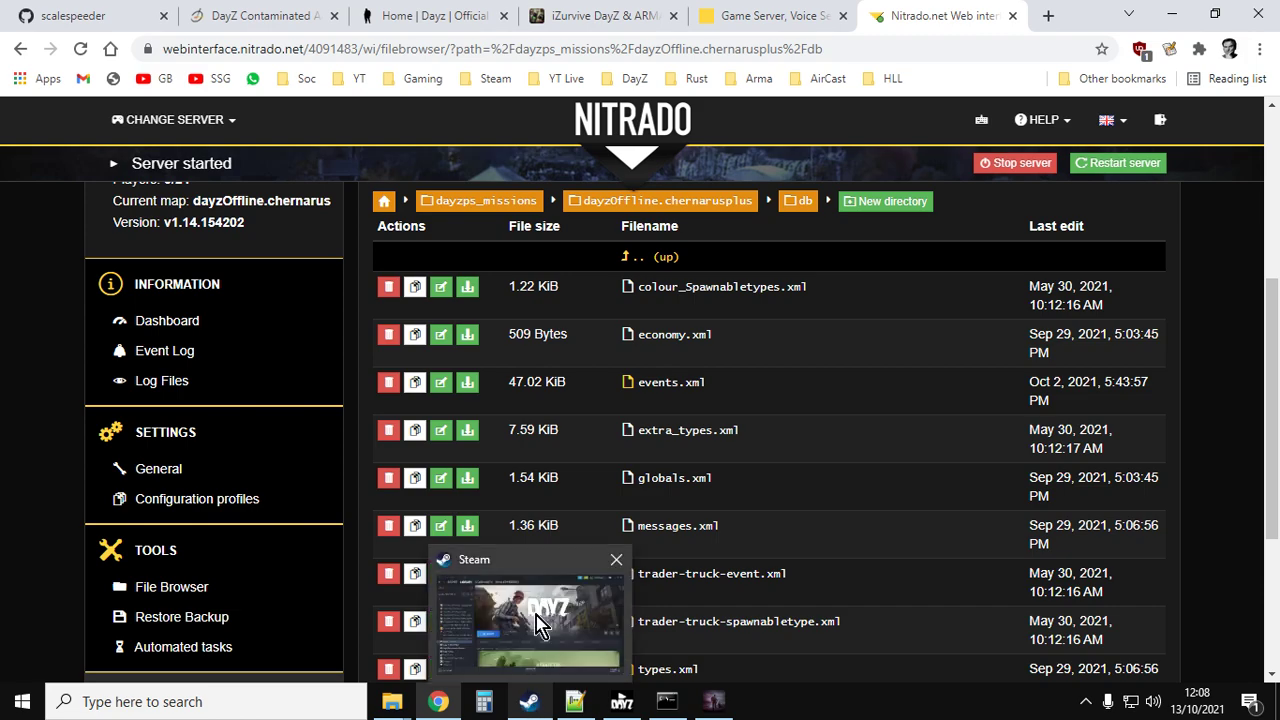
{"action": "left_click", "coordinate": [536, 553]}
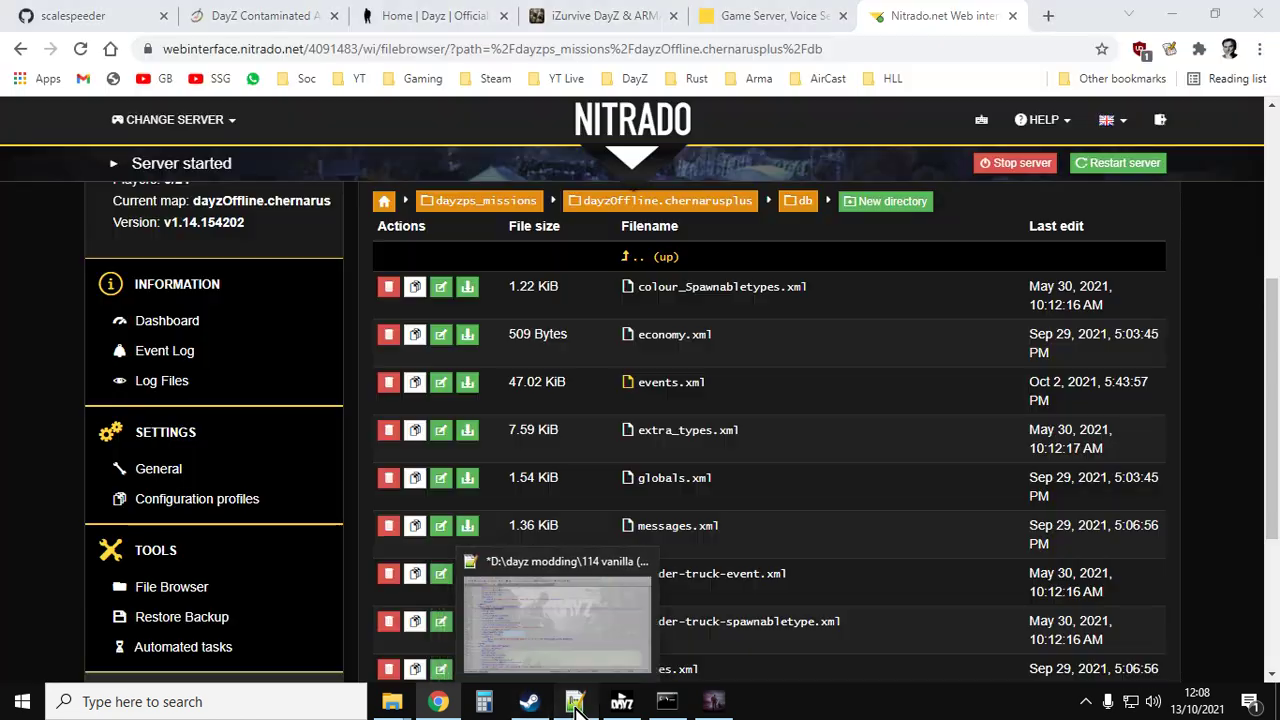
- Find the StaticContaminatedArea event in events.xml by searching for 'contam'
{"action": "left_click", "coordinate": [575, 701]}
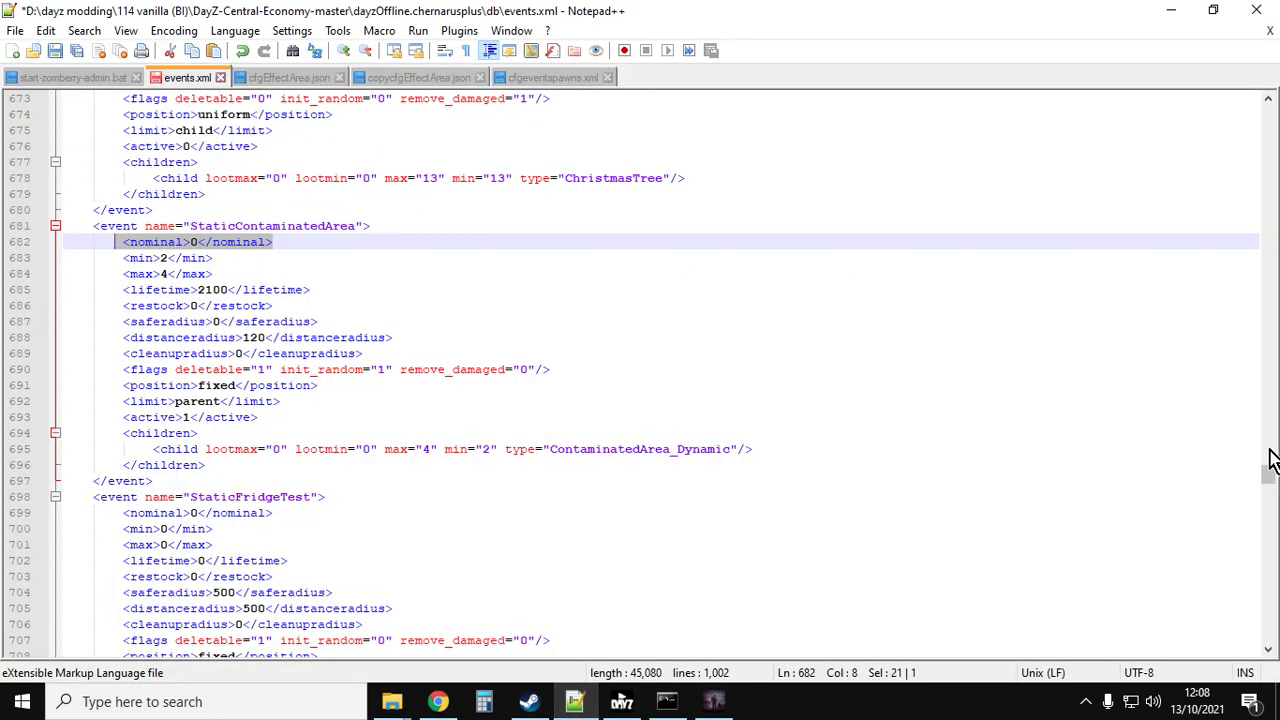
{"action": "left_click_drag", "start_coordinate": [1268, 474], "coordinate": [1268, 100]}
{"action": "left_click", "coordinate": [787, 186]}
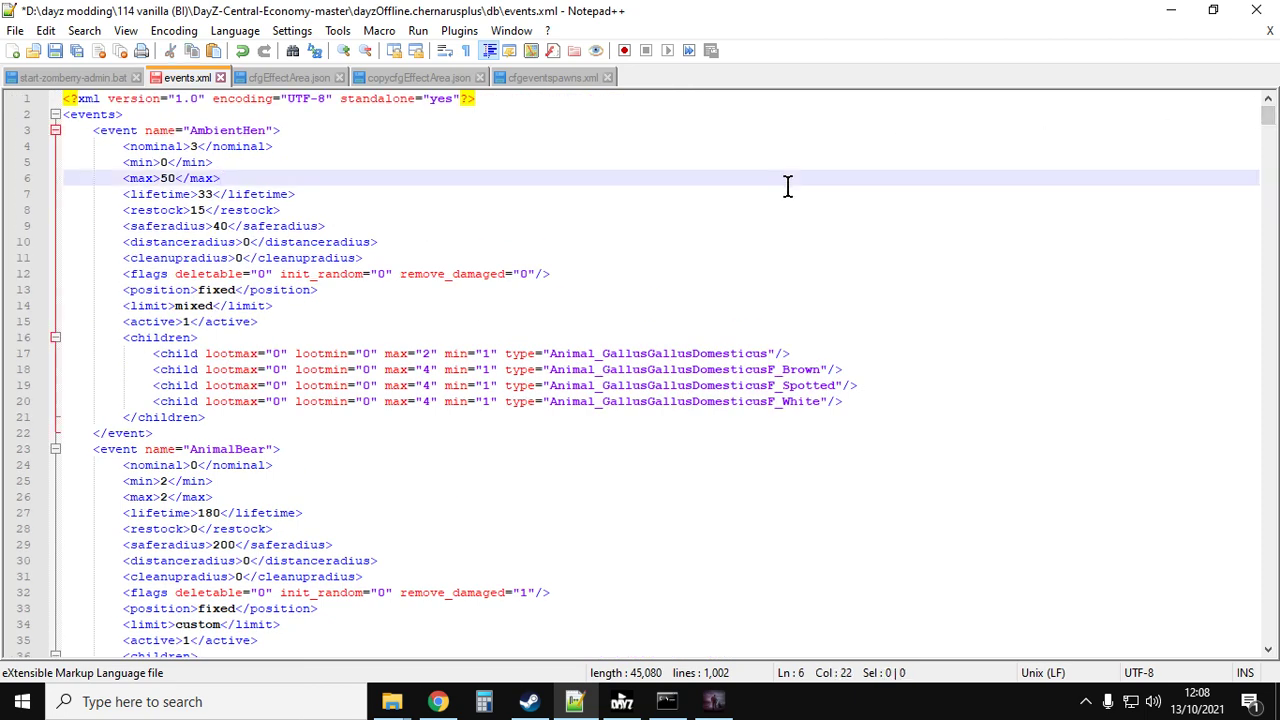
{"action": "key", "text": "ctrl+f"}
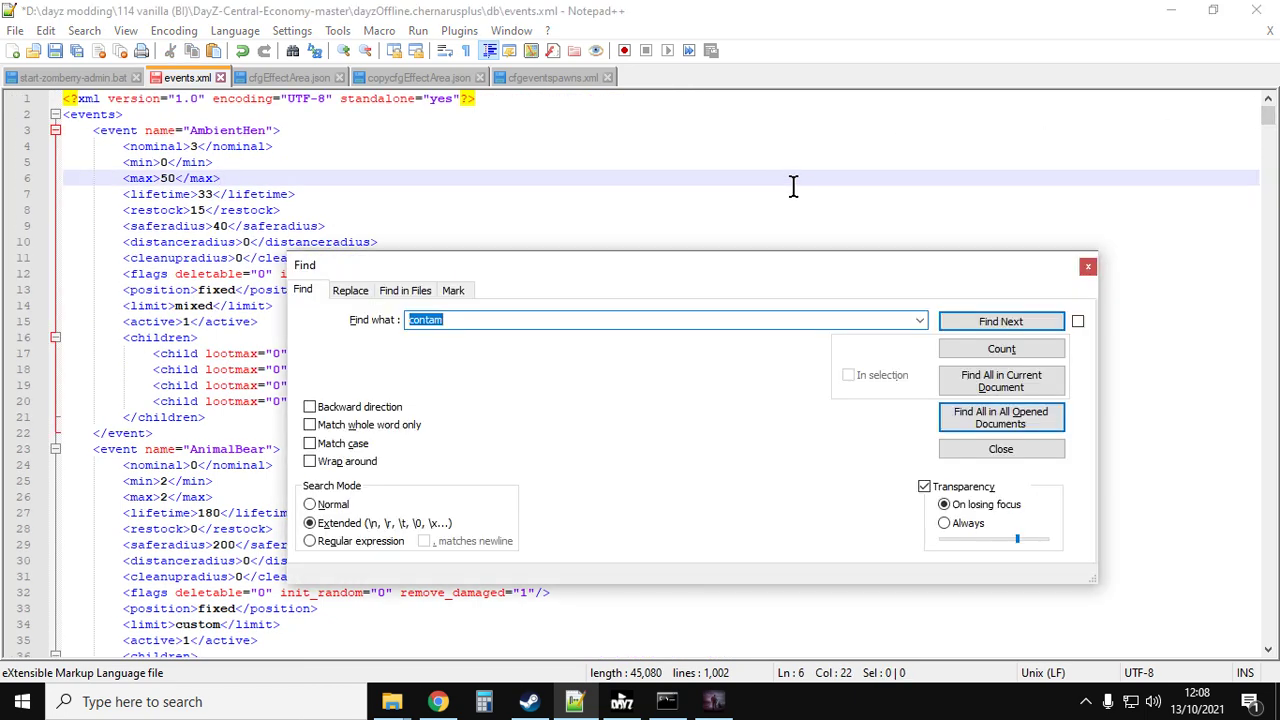
{"action": "key", "text": "End"}
{"action": "key", "text": "Return"}
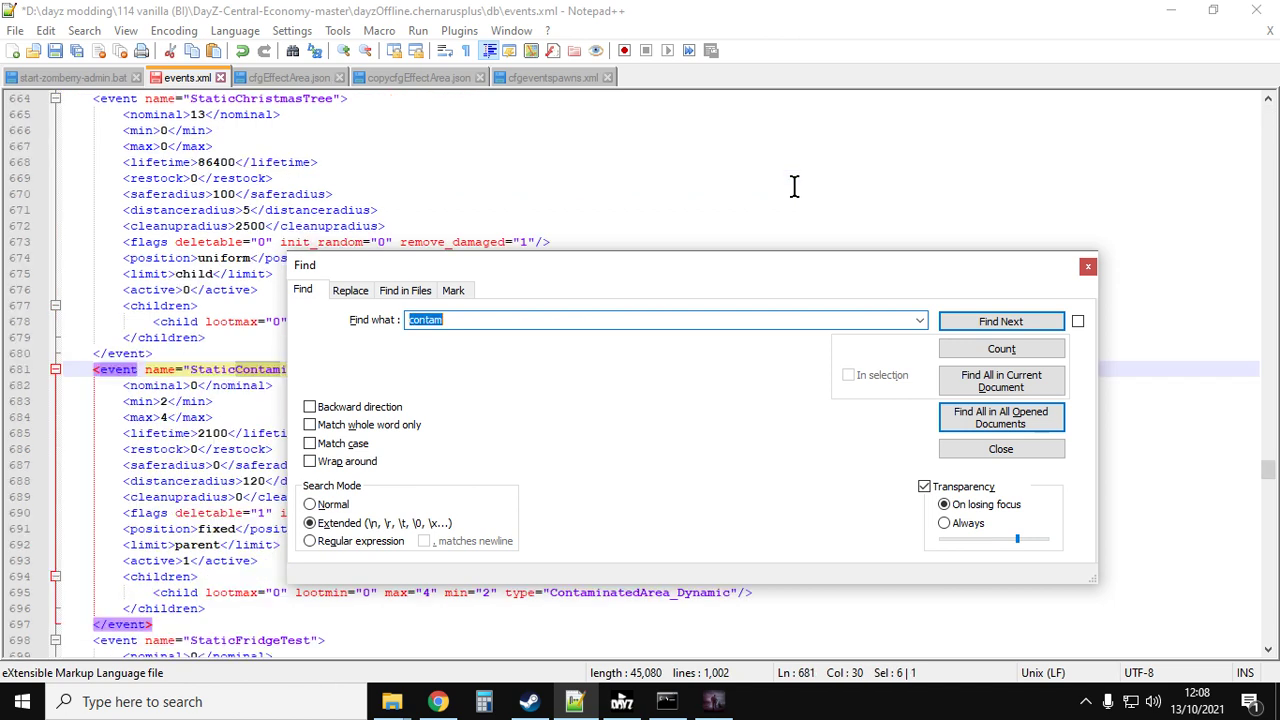
{"action": "left_click", "coordinate": [1088, 266]}
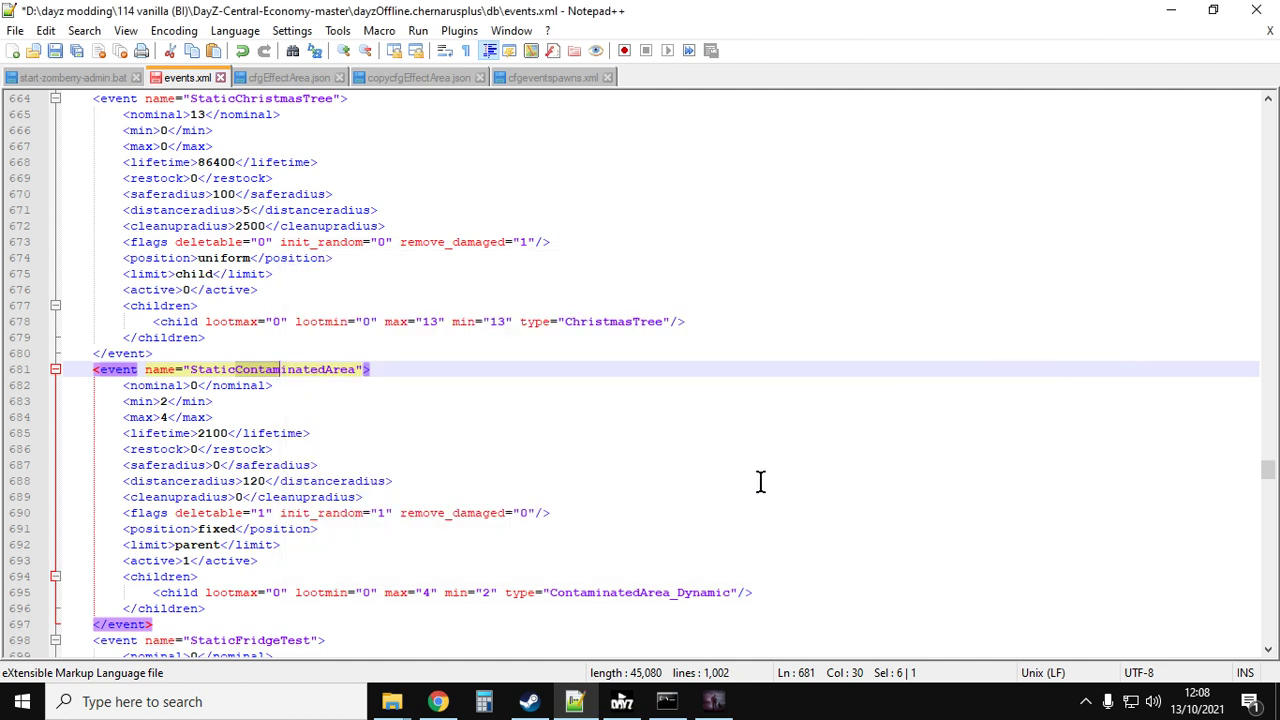
{"action": "scroll", "coordinate": [568, 470], "scroll_direction": "down", "scroll_amount": 1}
{"action": "scroll", "coordinate": [570, 476], "scroll_direction": "down", "scroll_amount": 1}
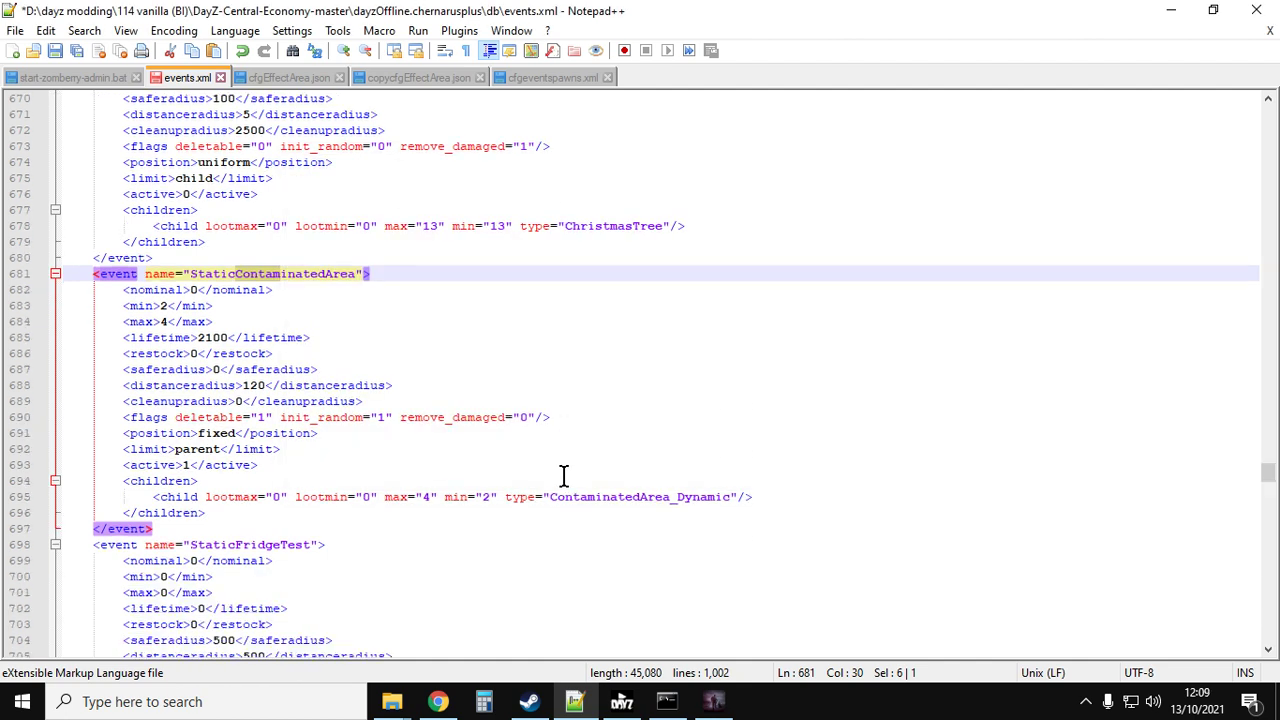
- Change the StaticContaminatedArea event's active value from 1 to 0
{"action": "left_click", "coordinate": [214, 298]}
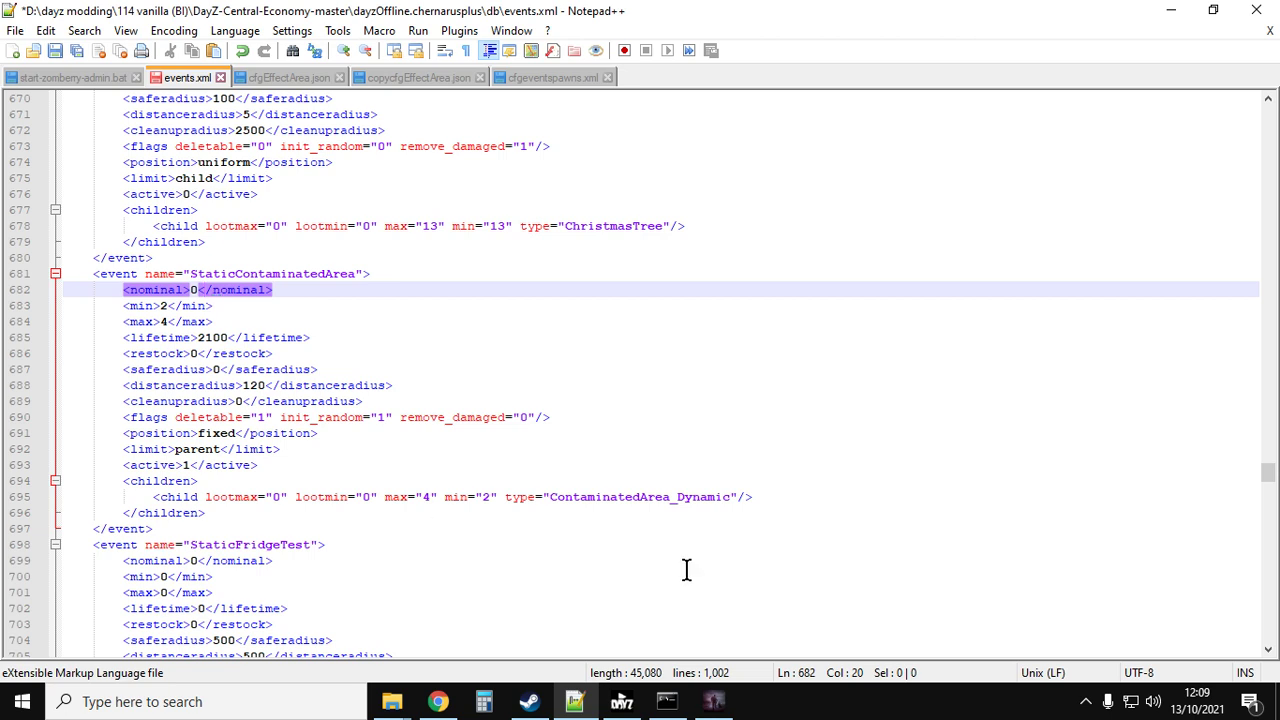
{"action": "left_click_drag", "start_coordinate": [774, 511], "coordinate": [147, 503]}
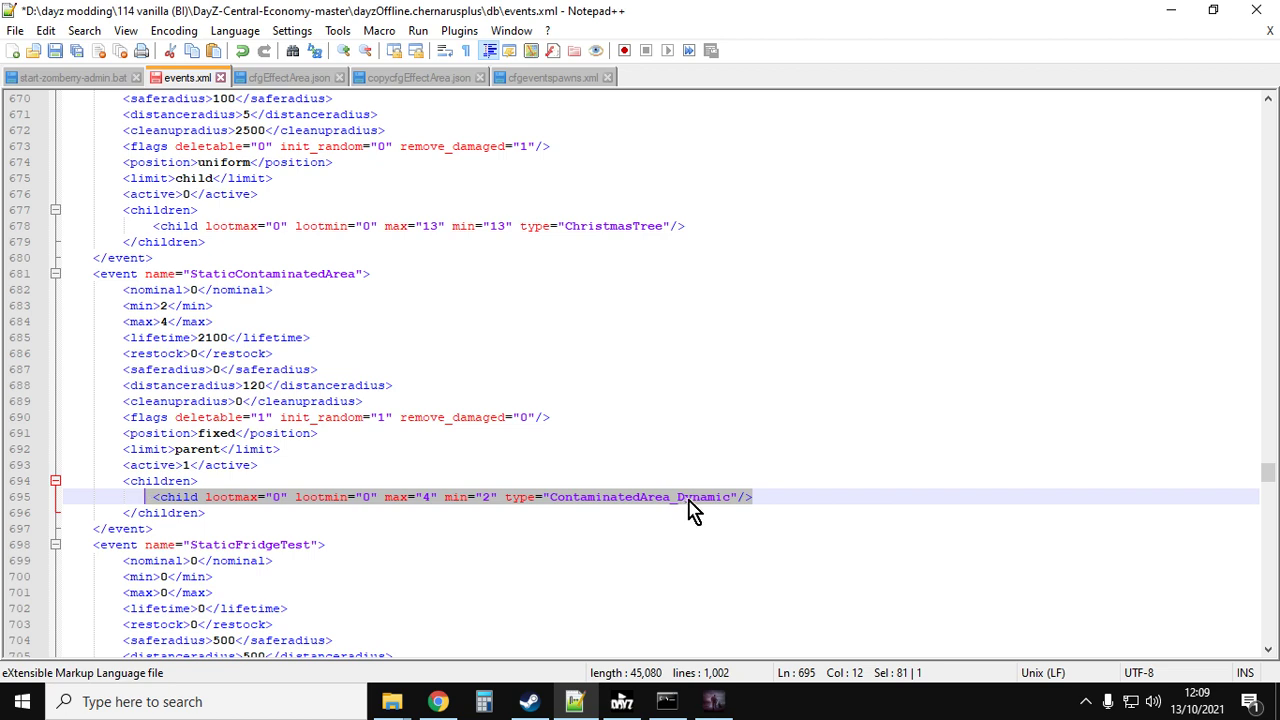
{"action": "left_click", "coordinate": [459, 437]}
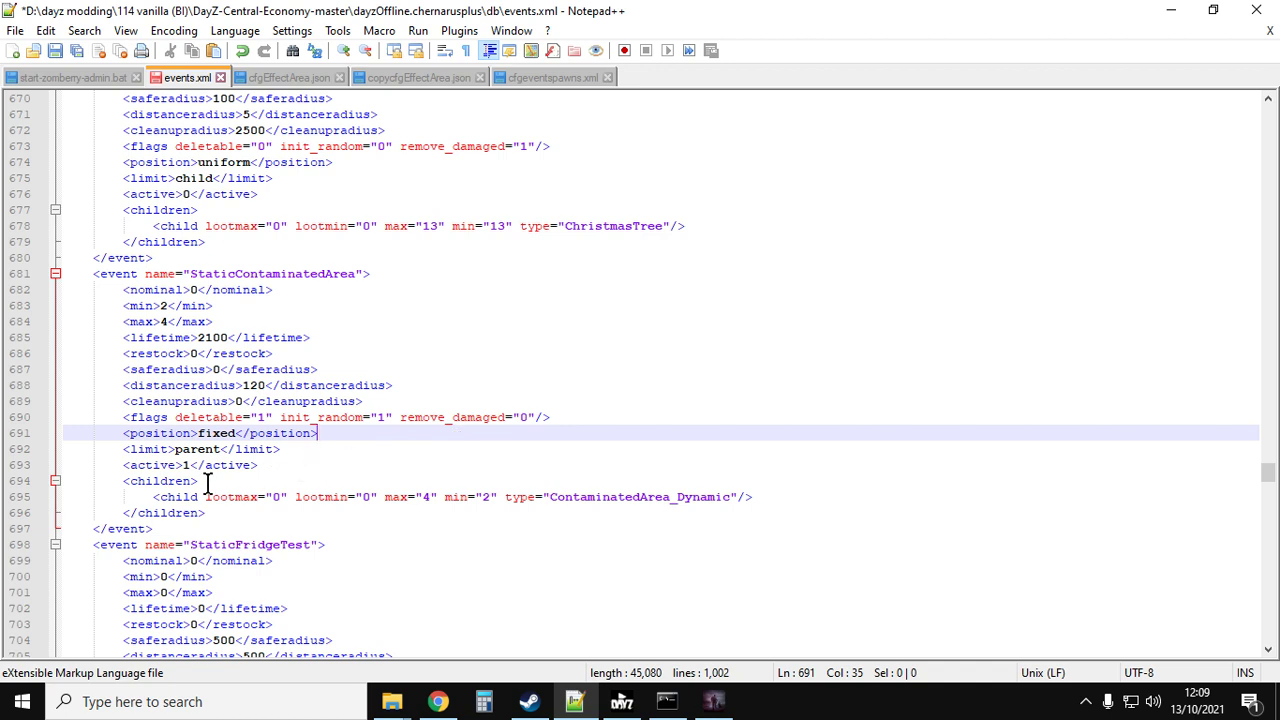
{"action": "left_click", "coordinate": [191, 466]}
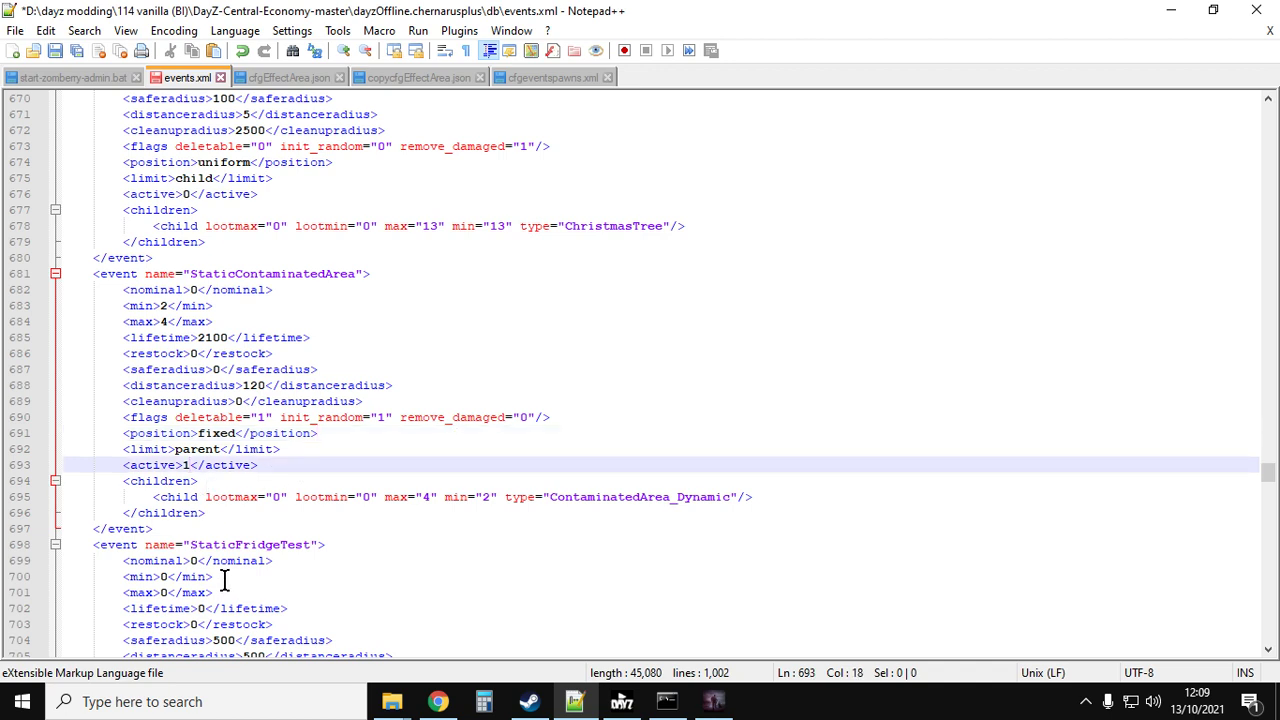
{"action": "key", "text": "BackSpace"}
{"action": "type", "text": "0"}
{"action": "left_click", "coordinate": [438, 701]}
- Scroll the Nitrado db folder file listing back up to the top
{"action": "scroll", "coordinate": [815, 393], "scroll_direction": "down", "scroll_amount": 3}
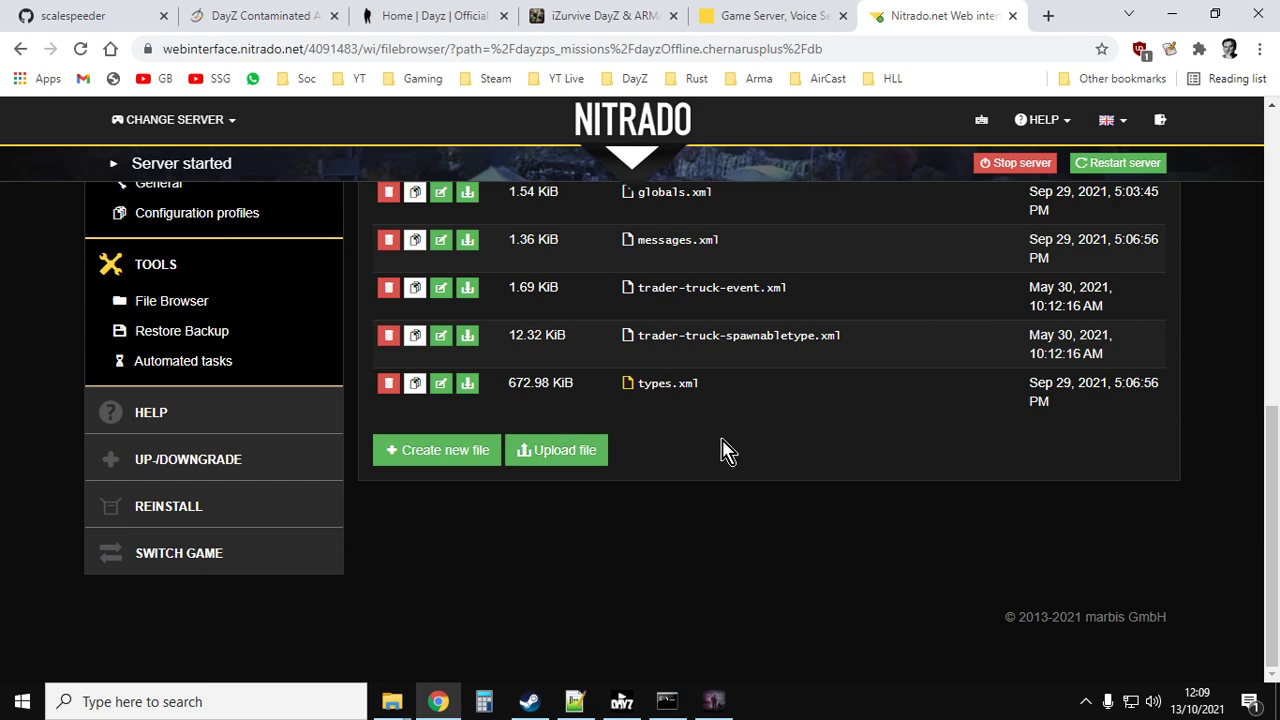
{"action": "scroll", "coordinate": [720, 451], "scroll_direction": "up", "scroll_amount": 2}
{"action": "scroll", "coordinate": [765, 430], "scroll_direction": "up", "scroll_amount": 2}
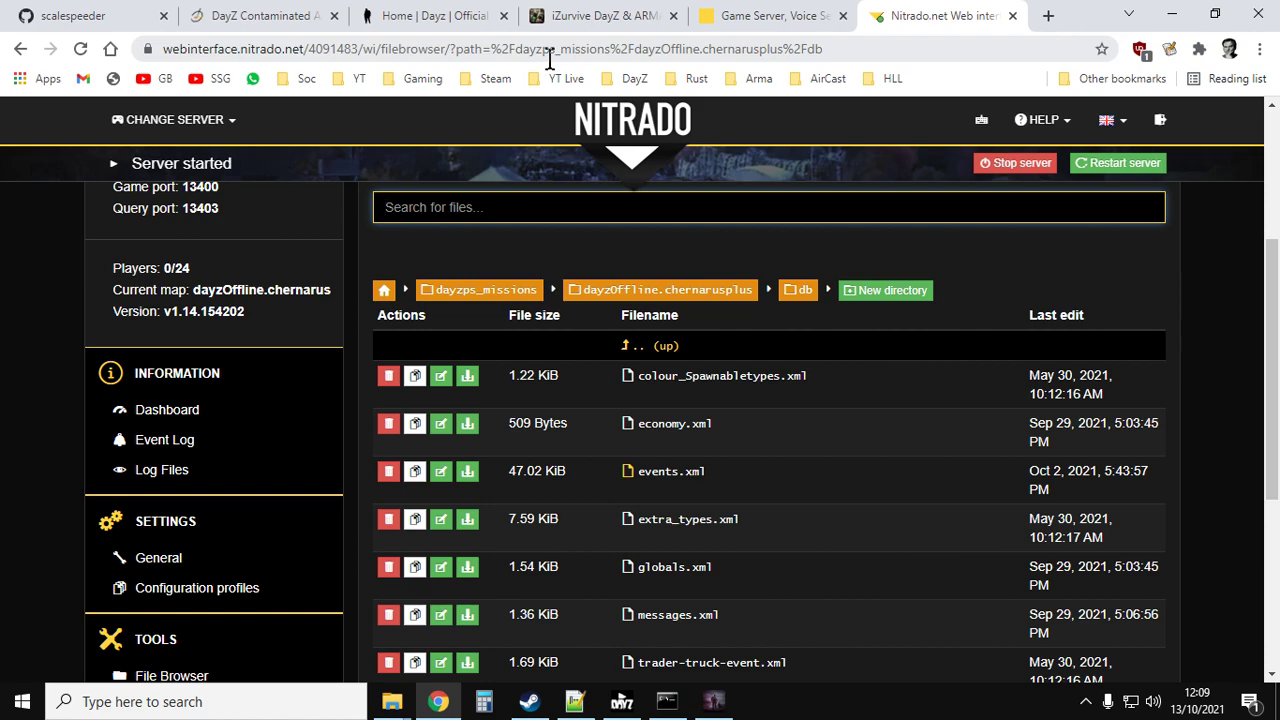
{"action": "left_click", "coordinate": [575, 17]}
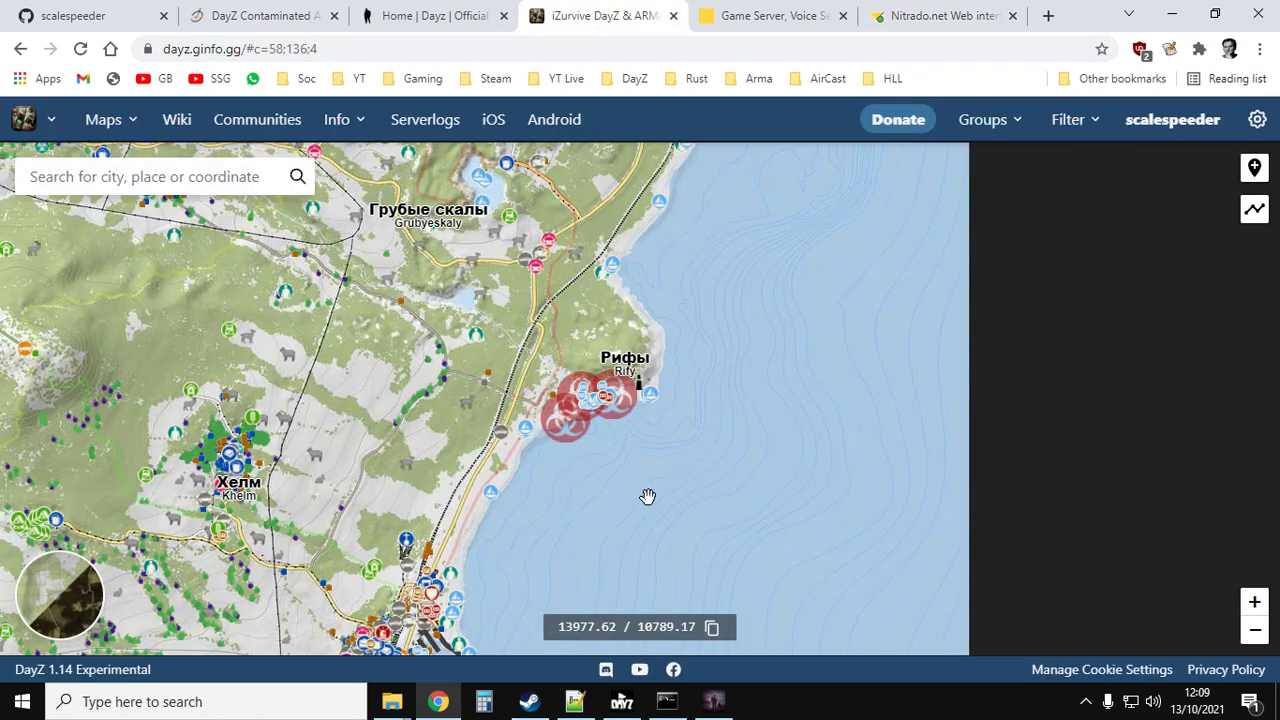
- Pan and zoom the DayZ map to the Pavlovo military base between Zelenogorsk and Chernogorsk
{"action": "scroll", "coordinate": [554, 474], "scroll_direction": "down", "scroll_amount": 1}
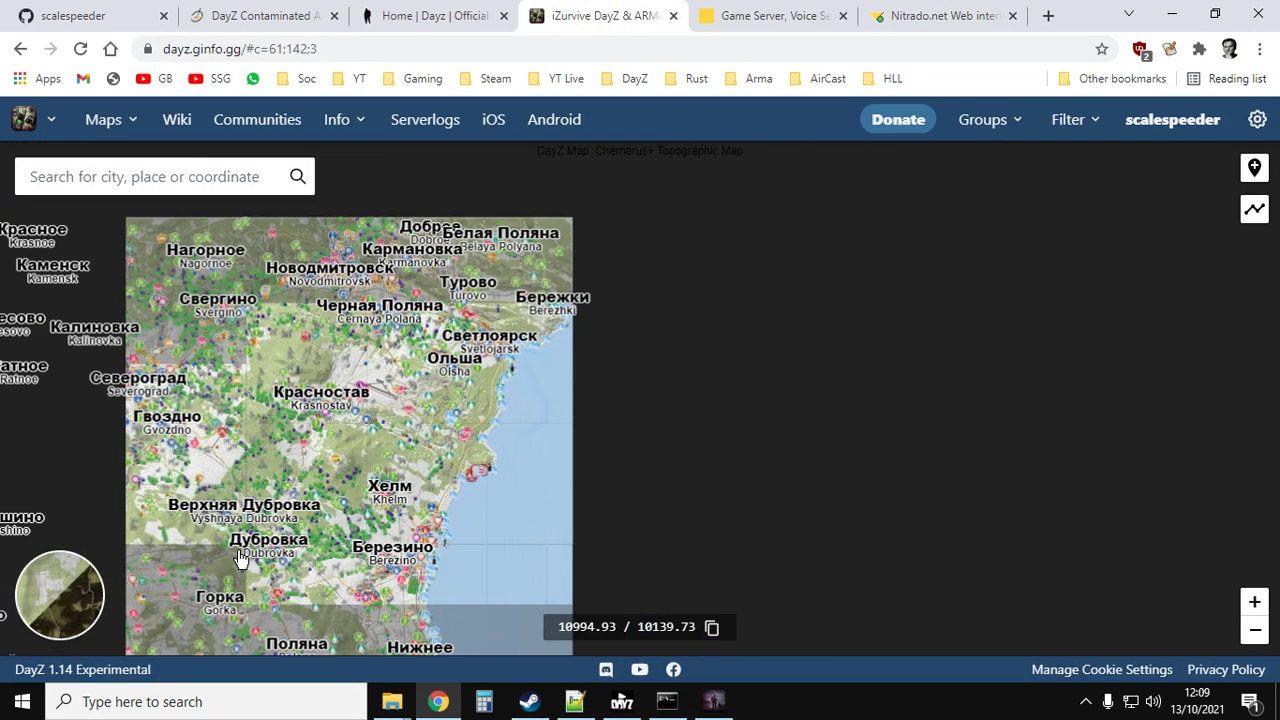
{"action": "left_click_drag", "start_coordinate": [240, 558], "coordinate": [748, 228]}
{"action": "left_click_drag", "start_coordinate": [300, 650], "coordinate": [667, 436]}
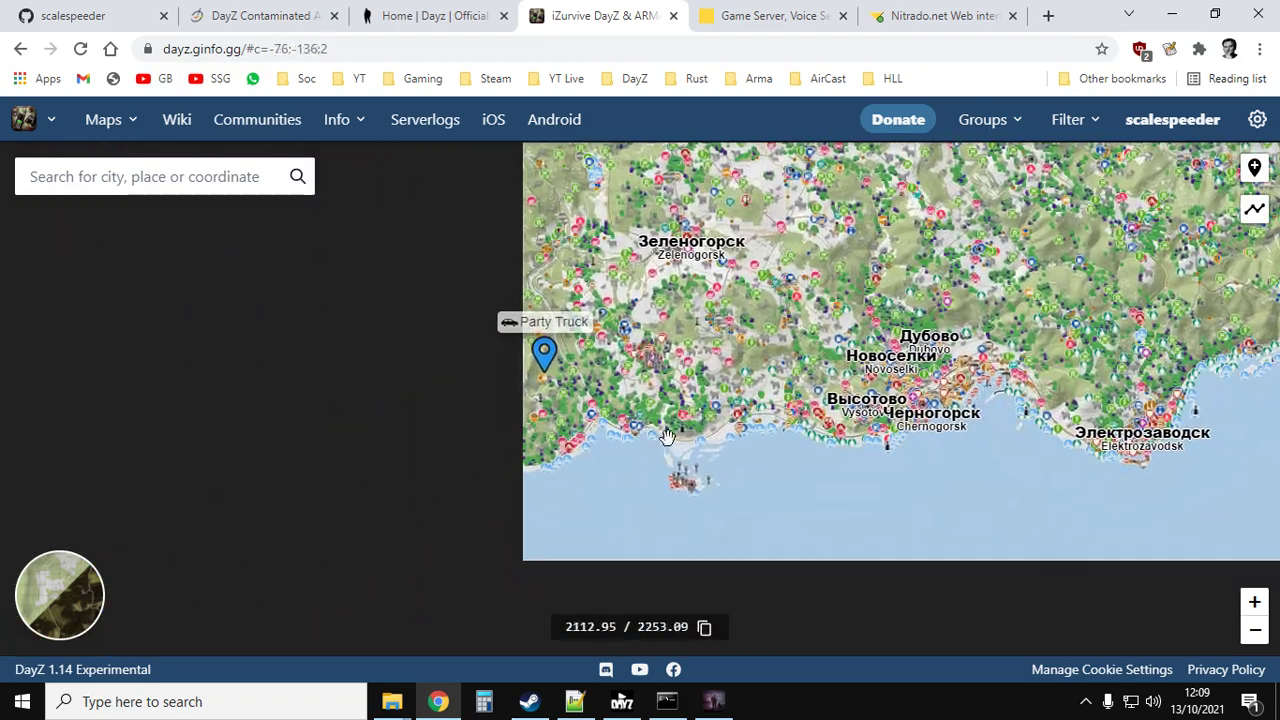
{"action": "scroll", "coordinate": [667, 436], "scroll_direction": "up", "scroll_amount": 1}
{"action": "scroll", "coordinate": [558, 290], "scroll_direction": "up", "scroll_amount": 1}
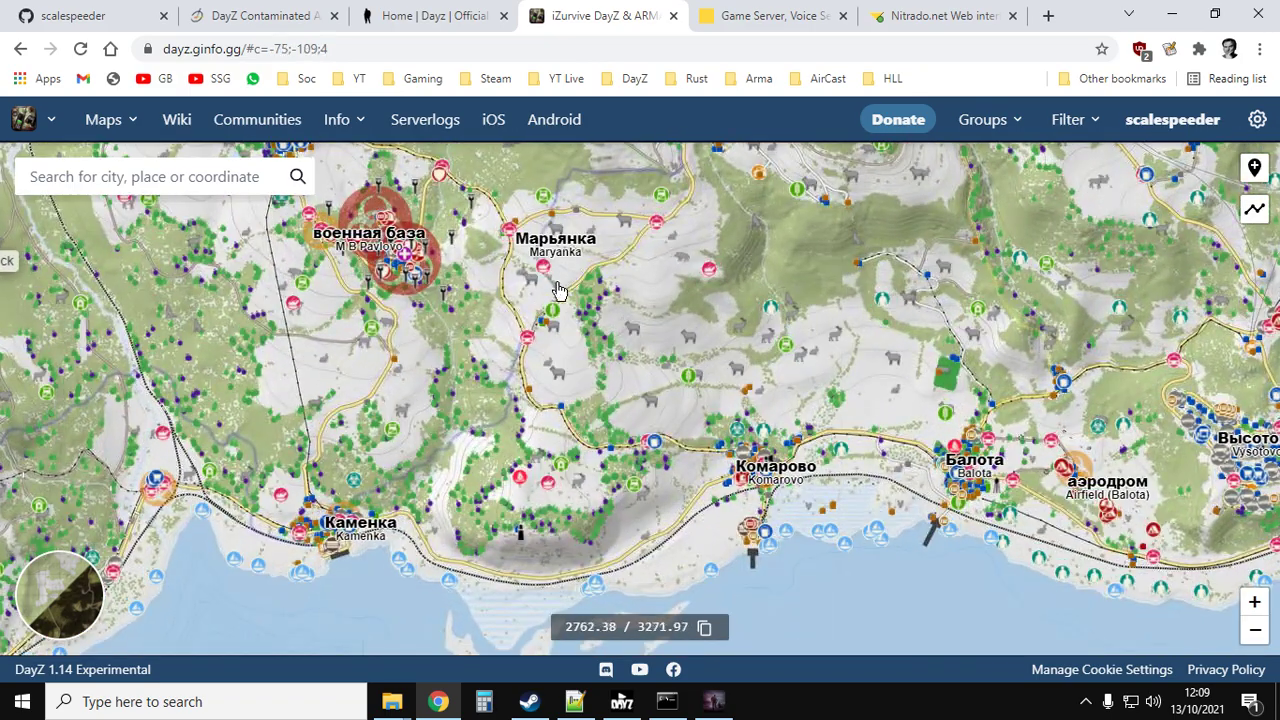
{"action": "left_click_drag", "start_coordinate": [558, 290], "coordinate": [611, 372]}
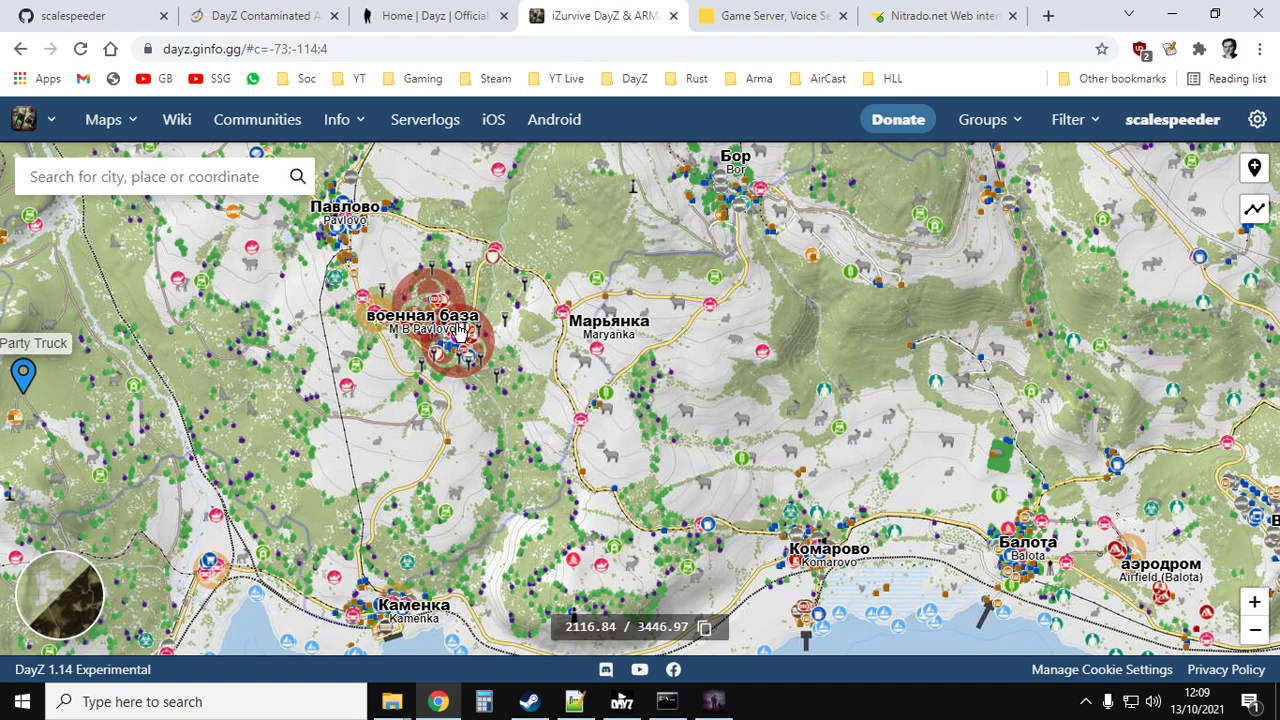
{"action": "scroll", "coordinate": [459, 334], "scroll_direction": "down", "scroll_amount": 1}
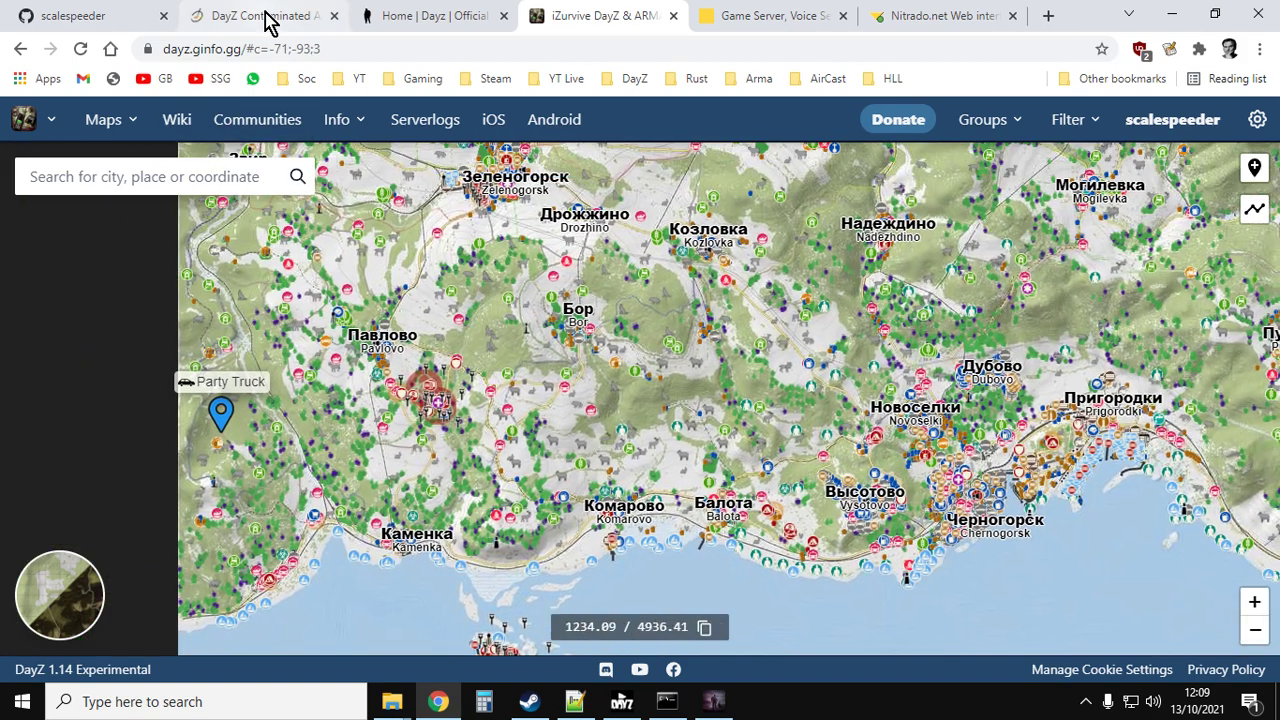
{"action": "left_click", "coordinate": [268, 20]}
- Read the wiki section stating an empty cfgEffectArea.json disables contaminated areas
{"action": "scroll", "coordinate": [488, 378], "scroll_direction": "up", "scroll_amount": 1}
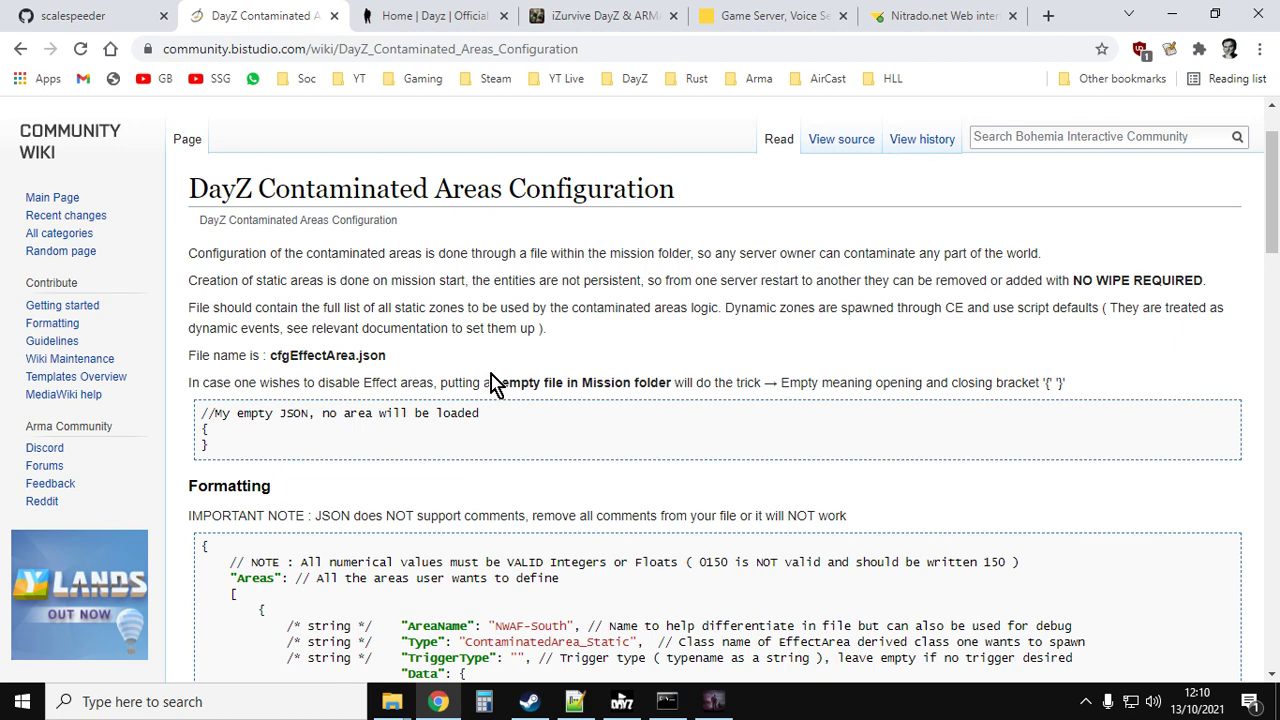
{"action": "scroll", "coordinate": [491, 383], "scroll_direction": "down", "scroll_amount": 2}
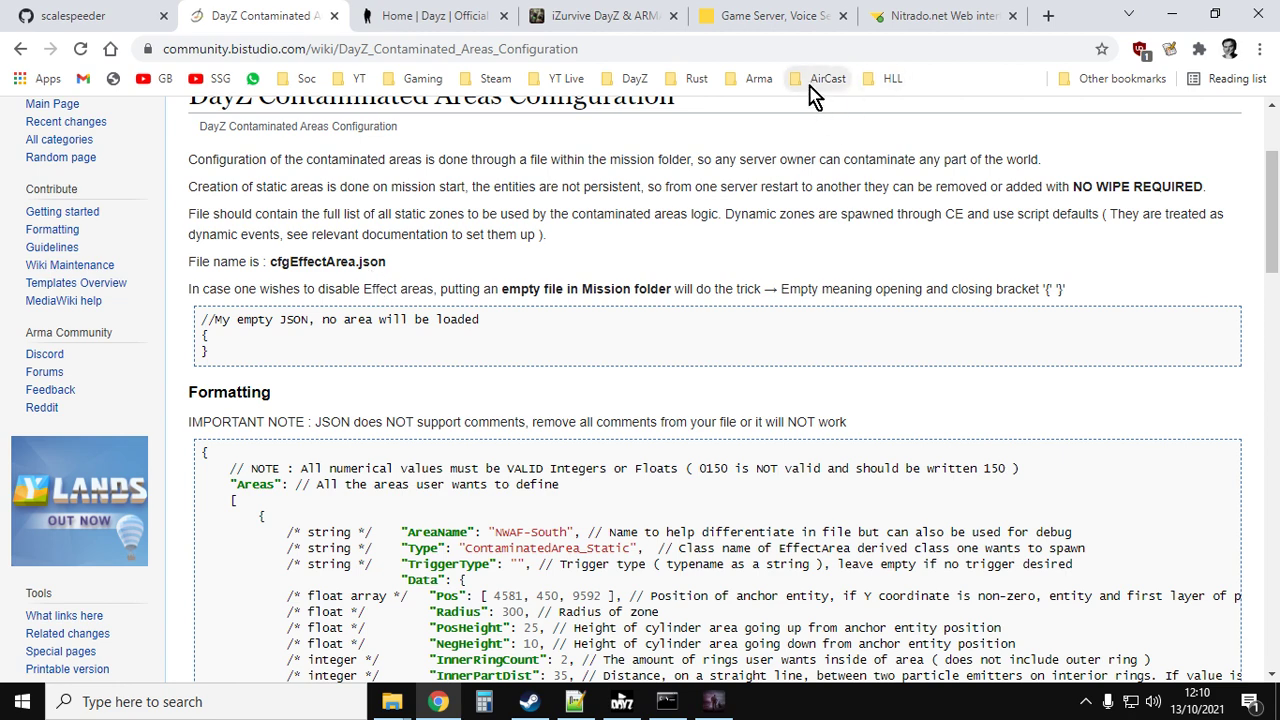
{"action": "left_click", "coordinate": [783, 17]}
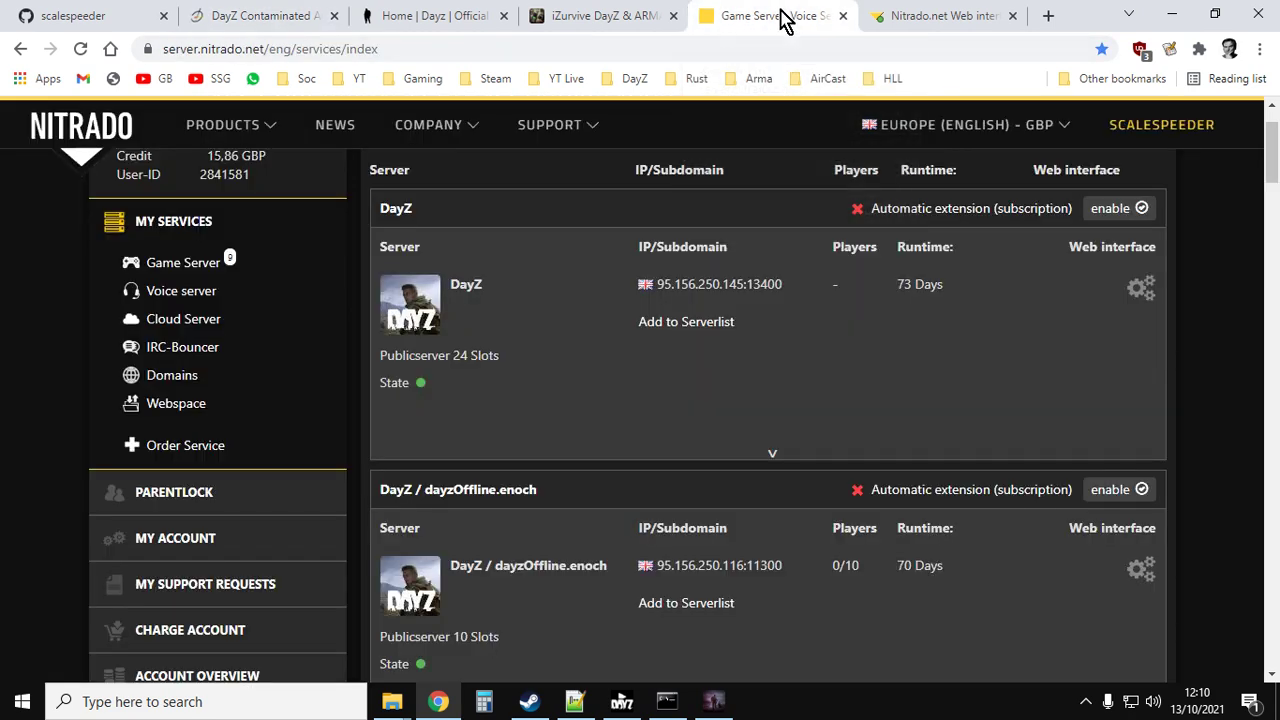
- Go back to the dayzOffline.chernarusplus folder and scroll down to cfgEffectArea.json
{"action": "left_click", "coordinate": [886, 17]}
{"action": "left_click", "coordinate": [20, 50]}
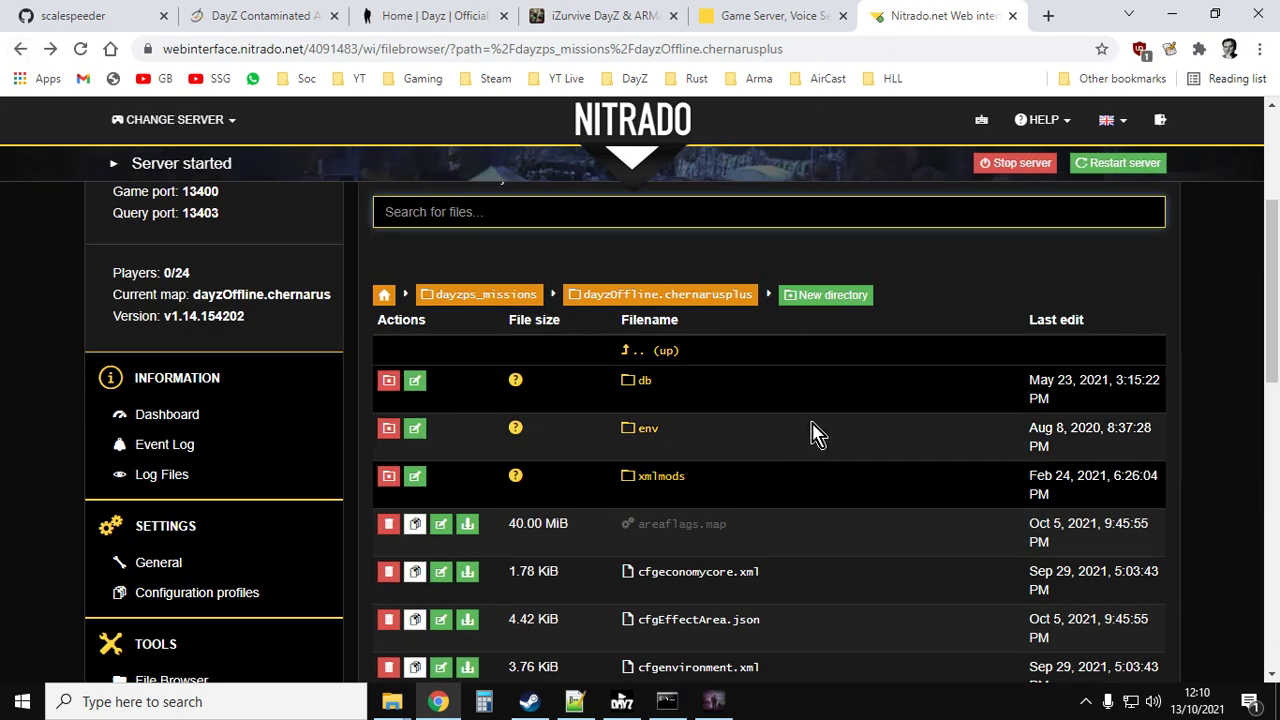
{"action": "scroll", "coordinate": [814, 434], "scroll_direction": "down", "scroll_amount": 2}
{"action": "scroll", "coordinate": [814, 434], "scroll_direction": "down", "scroll_amount": 1}
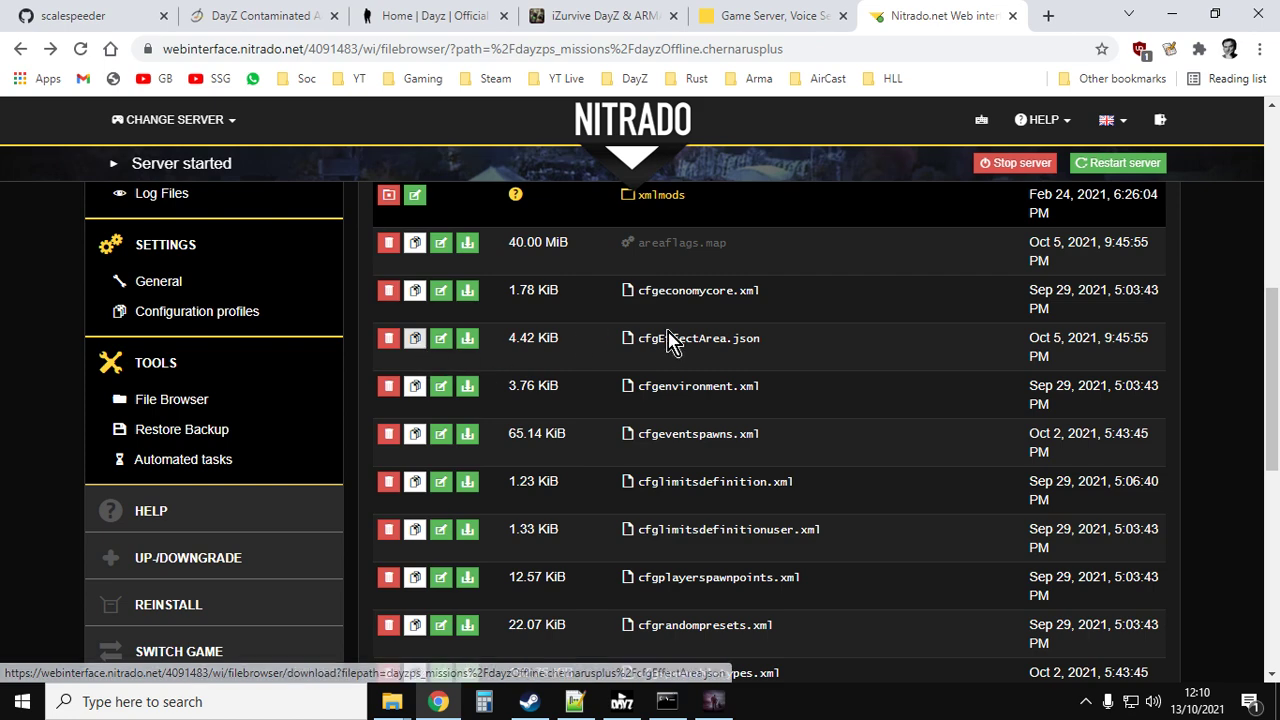
{"action": "scroll", "coordinate": [704, 364], "scroll_direction": "down", "scroll_amount": 6}
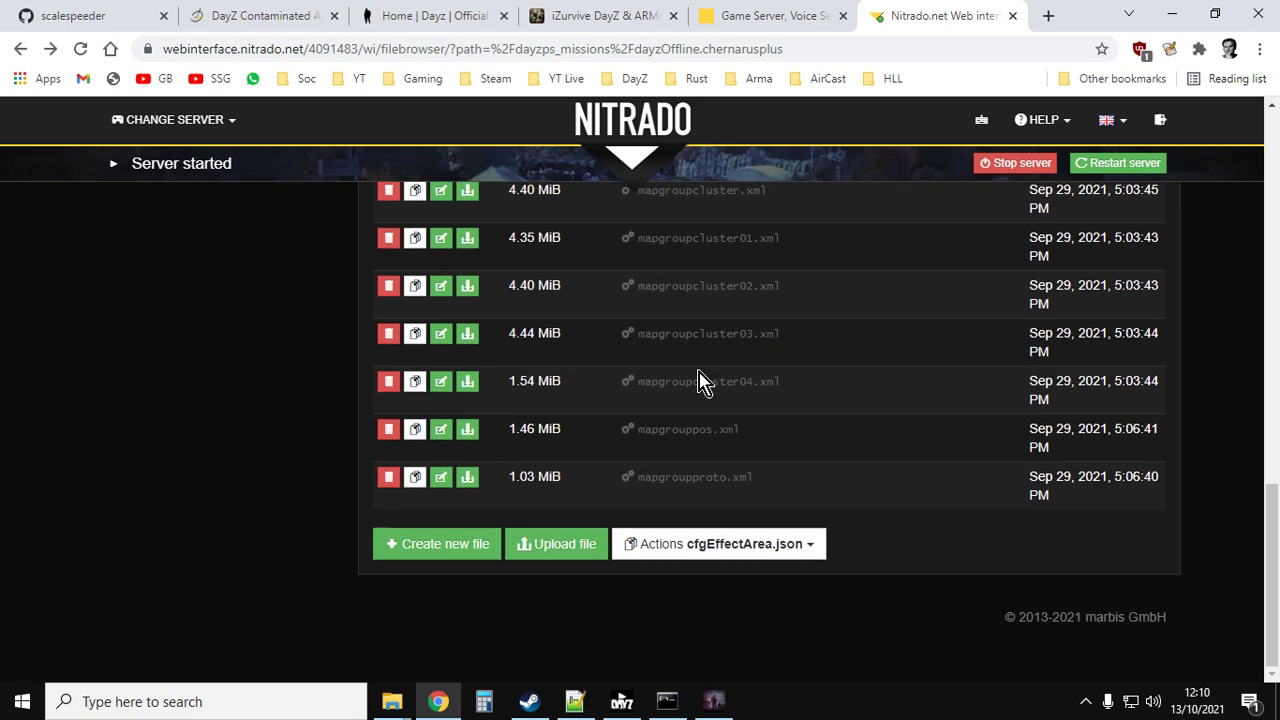
- Copy cfgEffectArea.json in place as the backup copy2cfgEffectArea.json
{"action": "left_click", "coordinate": [739, 557]}
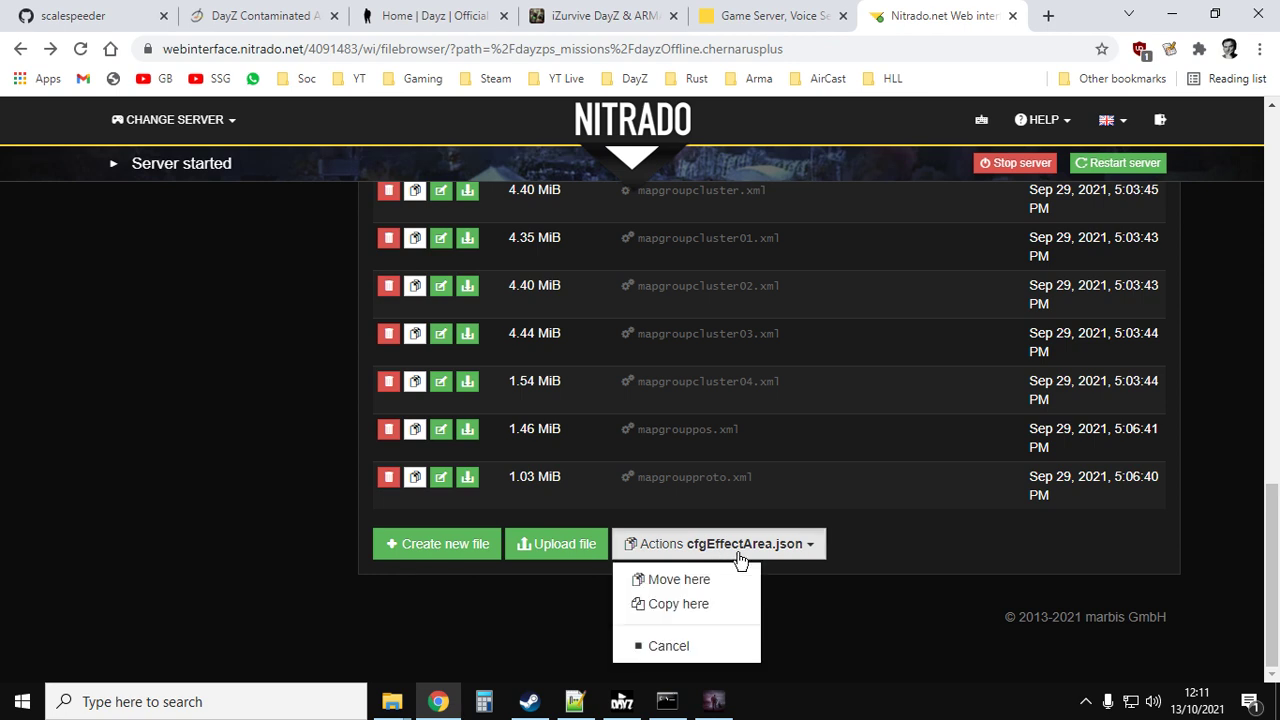
{"action": "left_click", "coordinate": [679, 612]}
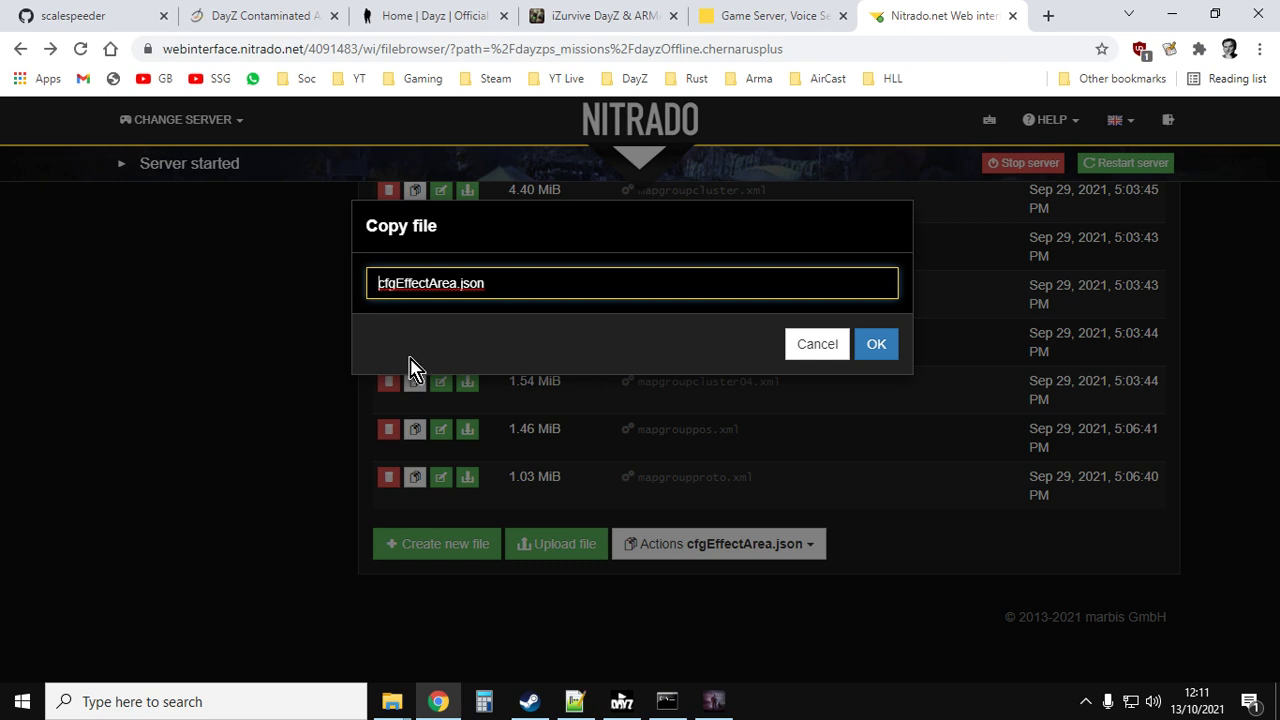
{"action": "type", "text": "copy2"}
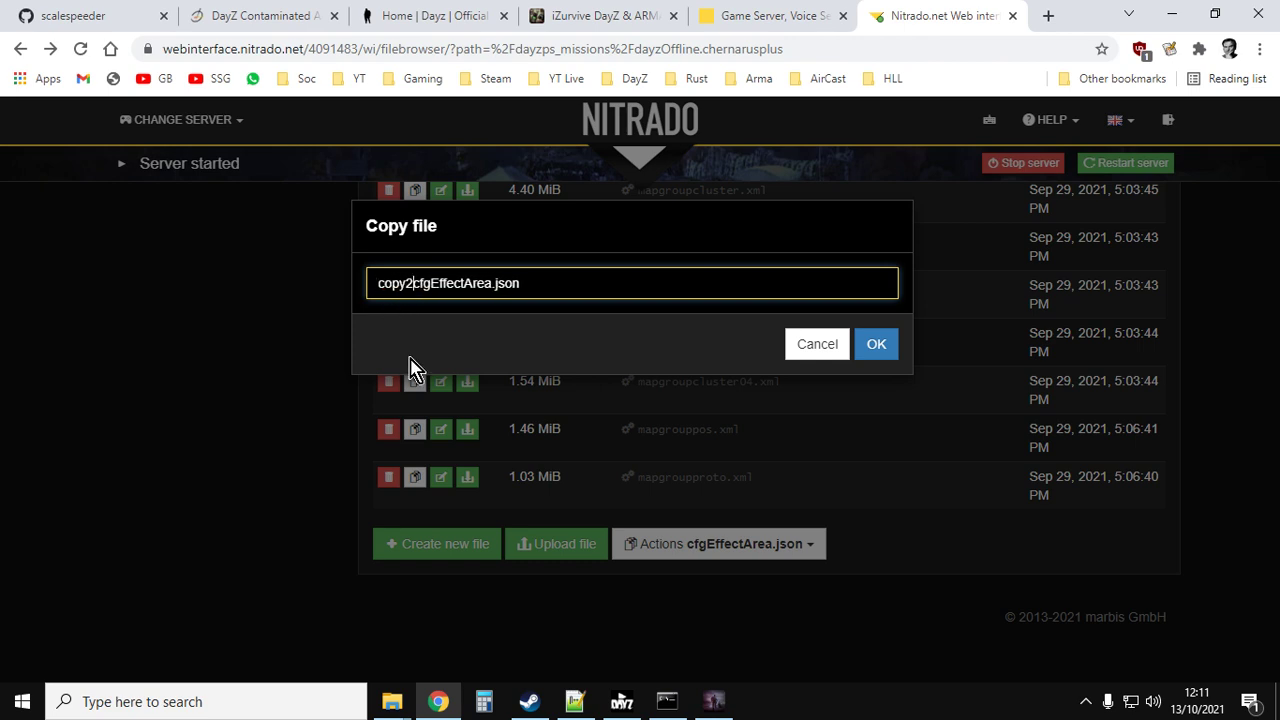
{"action": "left_click", "coordinate": [882, 352]}
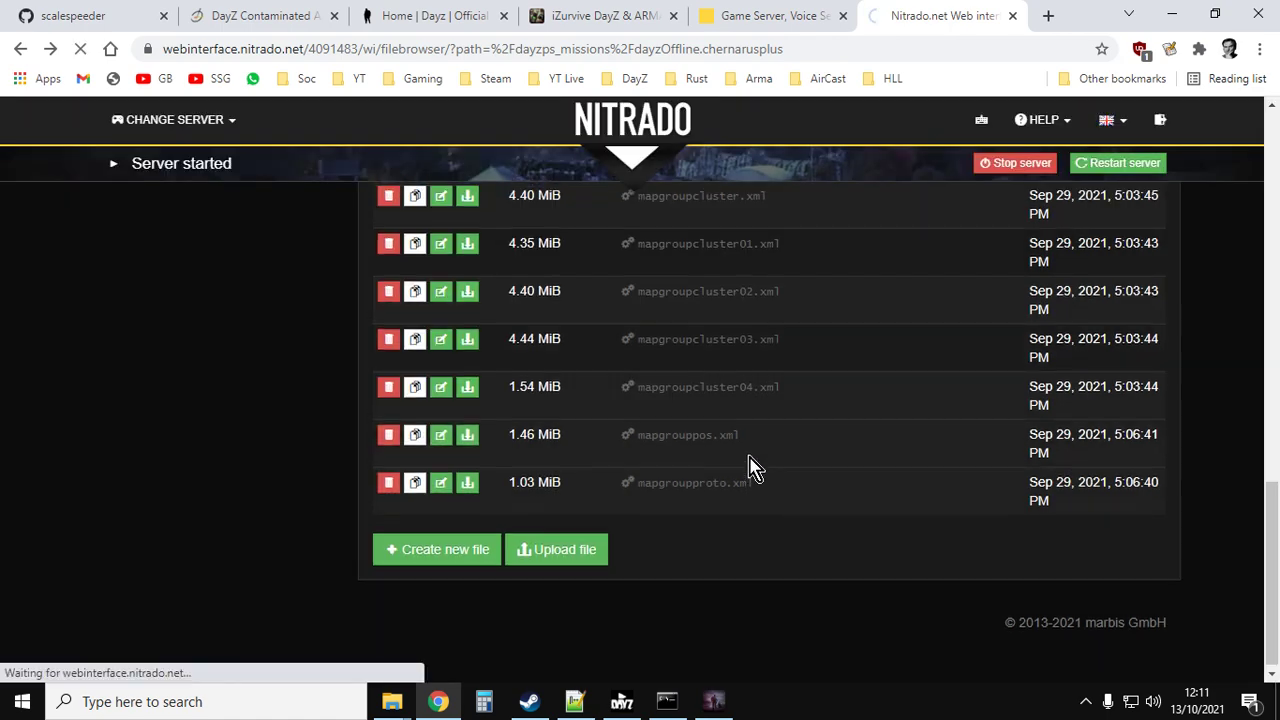
{"action": "scroll", "coordinate": [752, 467], "scroll_direction": "down", "scroll_amount": 7}
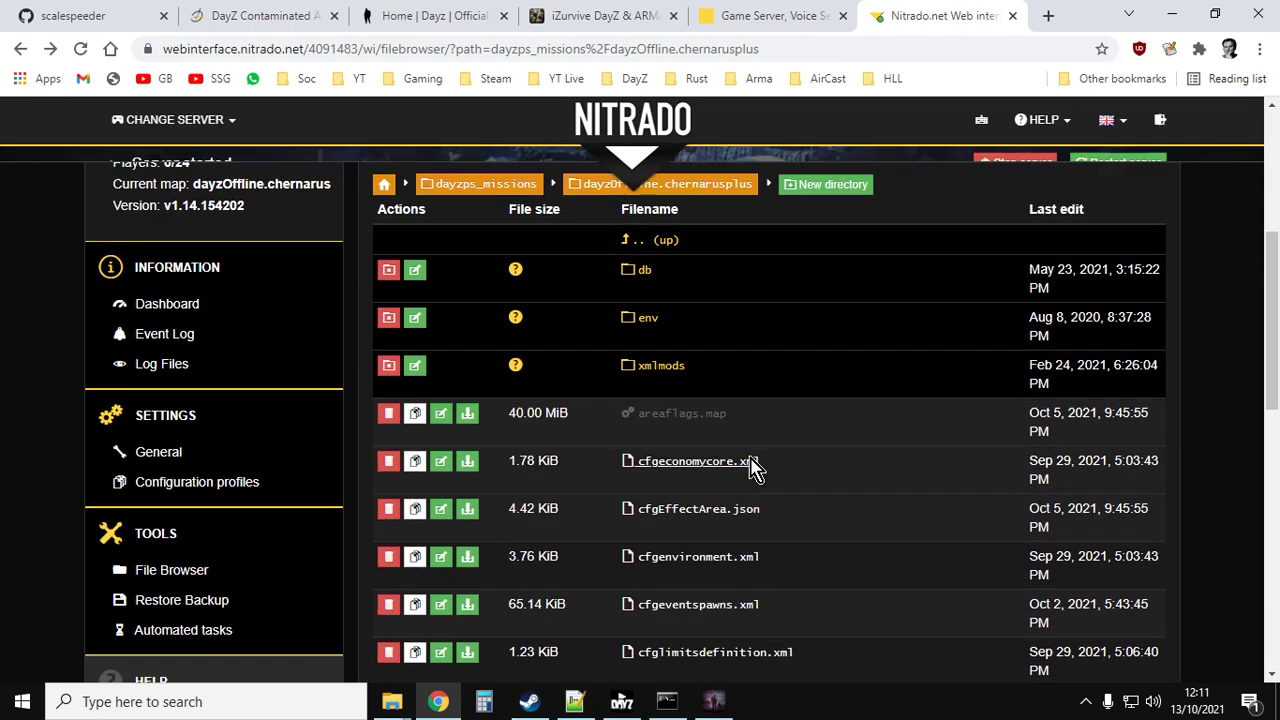
{"action": "scroll", "coordinate": [752, 467], "scroll_direction": "down", "scroll_amount": 2}
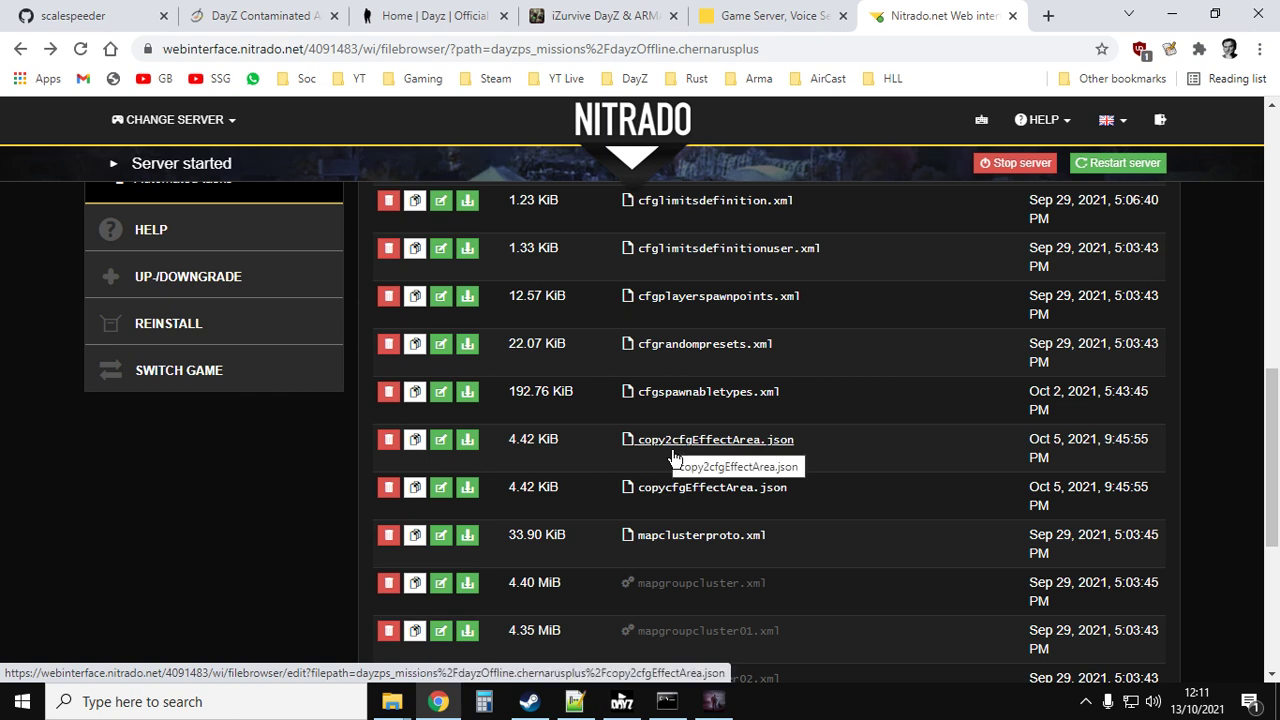
{"action": "scroll", "coordinate": [672, 455], "scroll_direction": "up", "scroll_amount": 3}
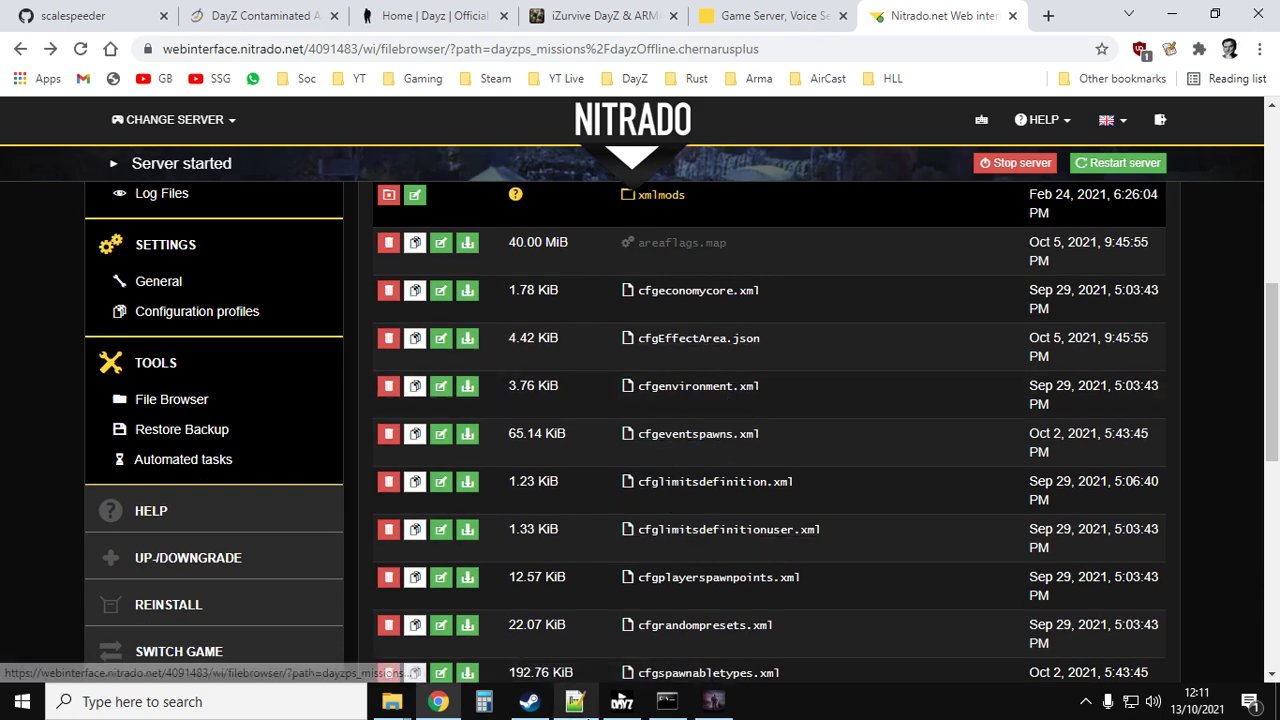
- Open copycfgEffectArea.json in Notepad++ and delete its entire contents with Select All
{"action": "left_click", "coordinate": [576, 703]}
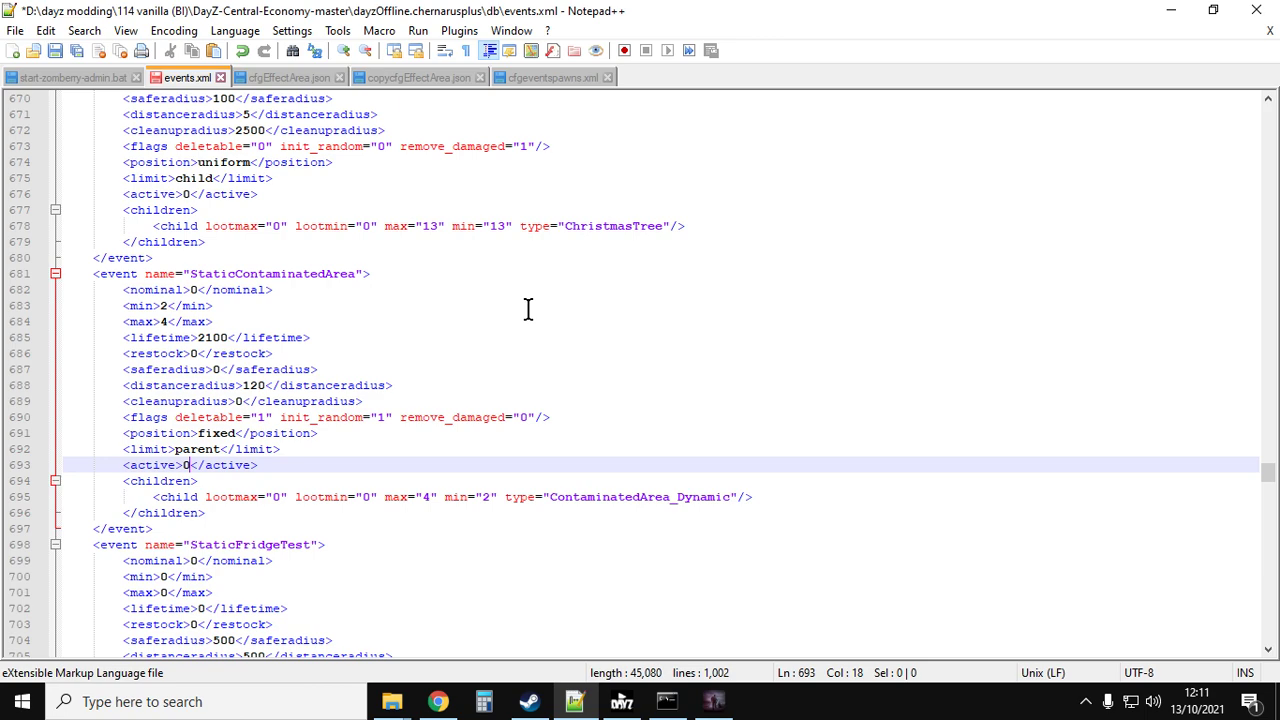
{"action": "left_click", "coordinate": [430, 80]}
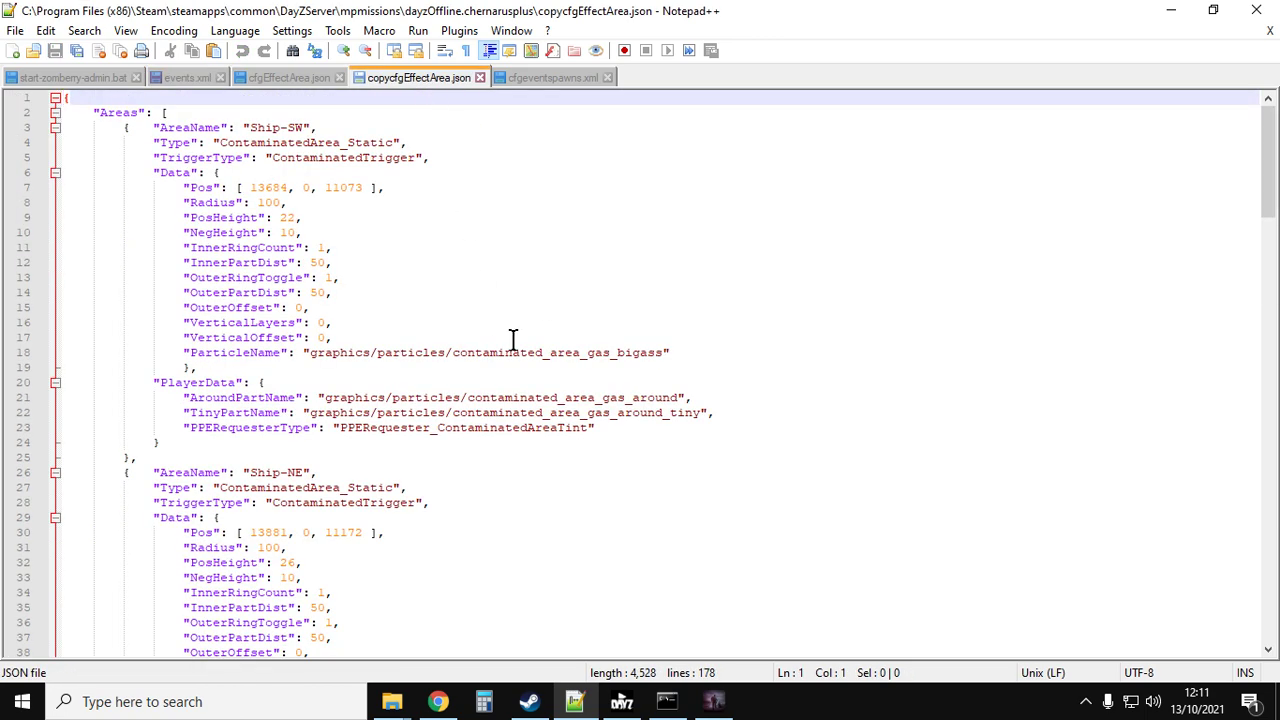
{"action": "scroll", "coordinate": [512, 340], "scroll_direction": "down", "scroll_amount": 1}
{"action": "scroll", "coordinate": [512, 340], "scroll_direction": "up", "scroll_amount": 1}
{"action": "right_click", "coordinate": [403, 218]}
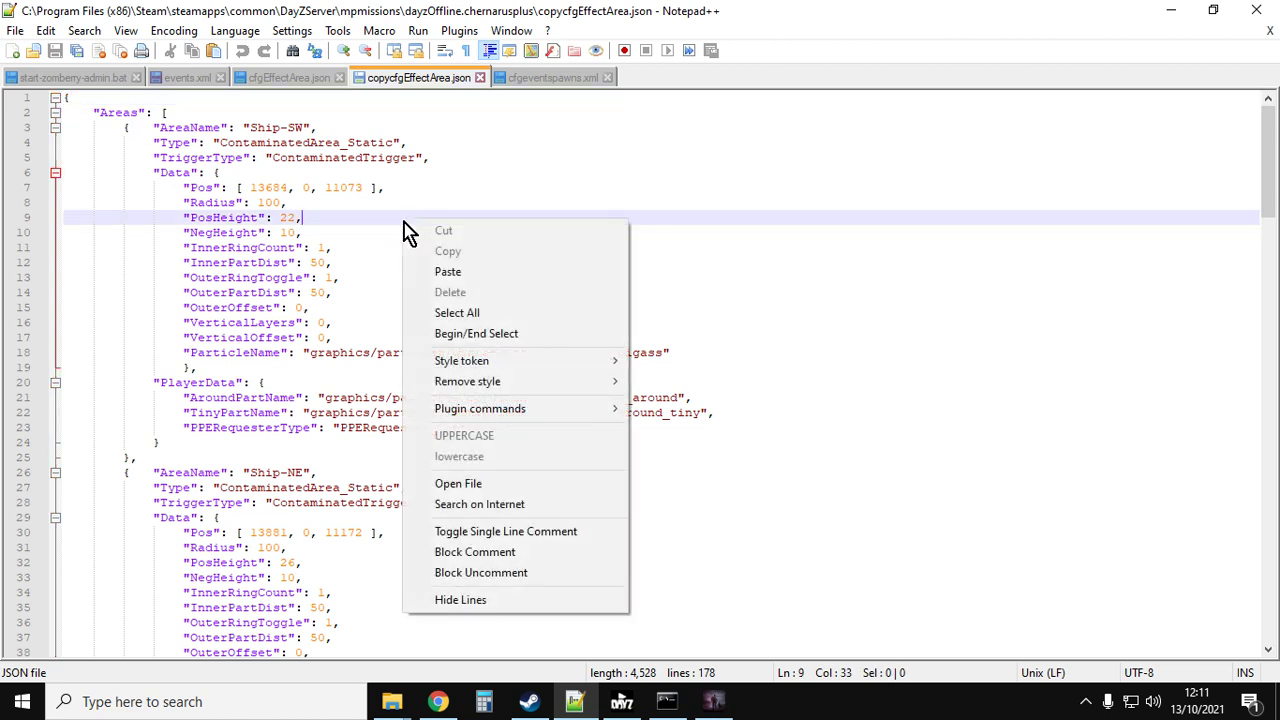
{"action": "left_click", "coordinate": [457, 312]}
{"action": "key", "text": "Delete"}
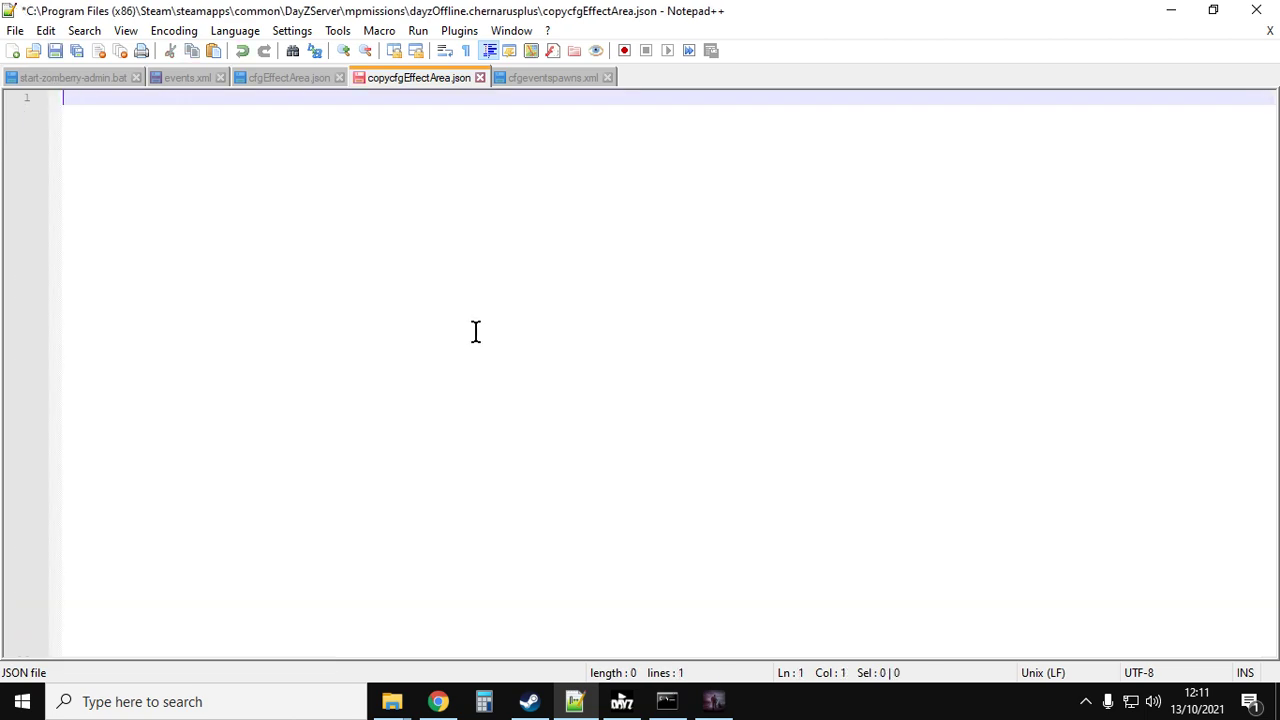
{"action": "left_click", "coordinate": [438, 701]}
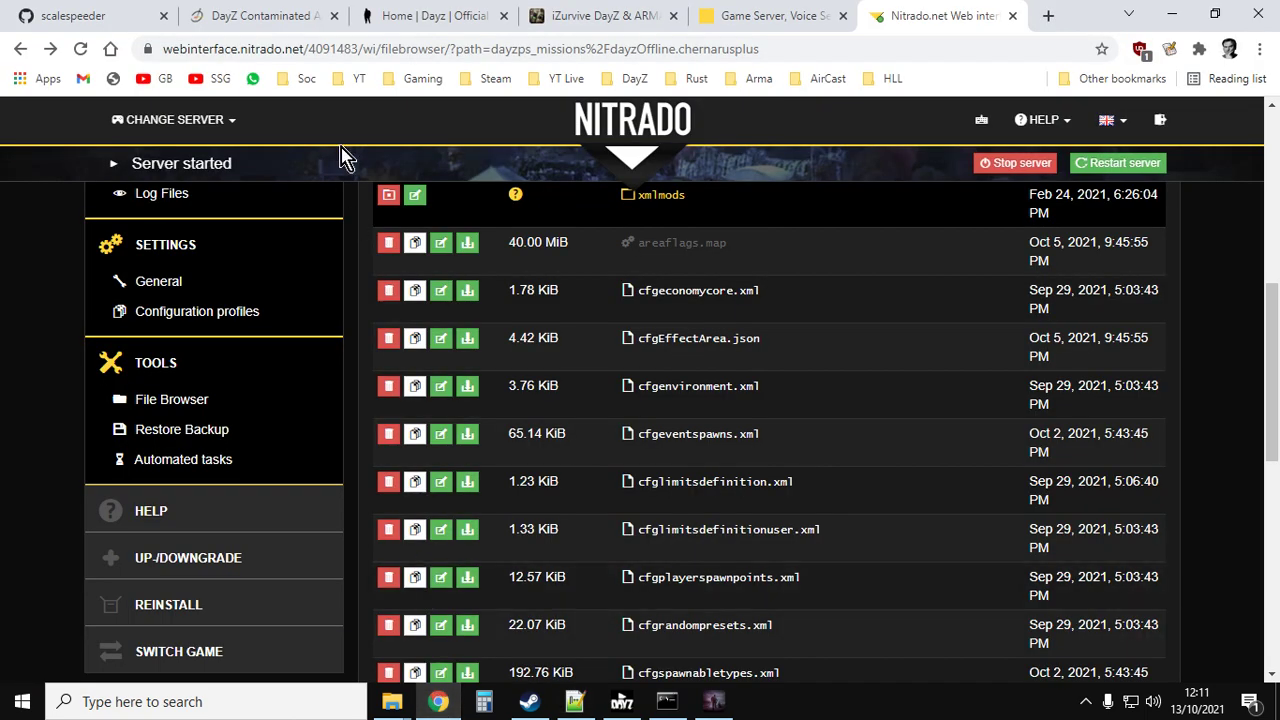
- Copy the { } braces from the wiki page's empty-JSON example
{"action": "left_click", "coordinate": [286, 22]}
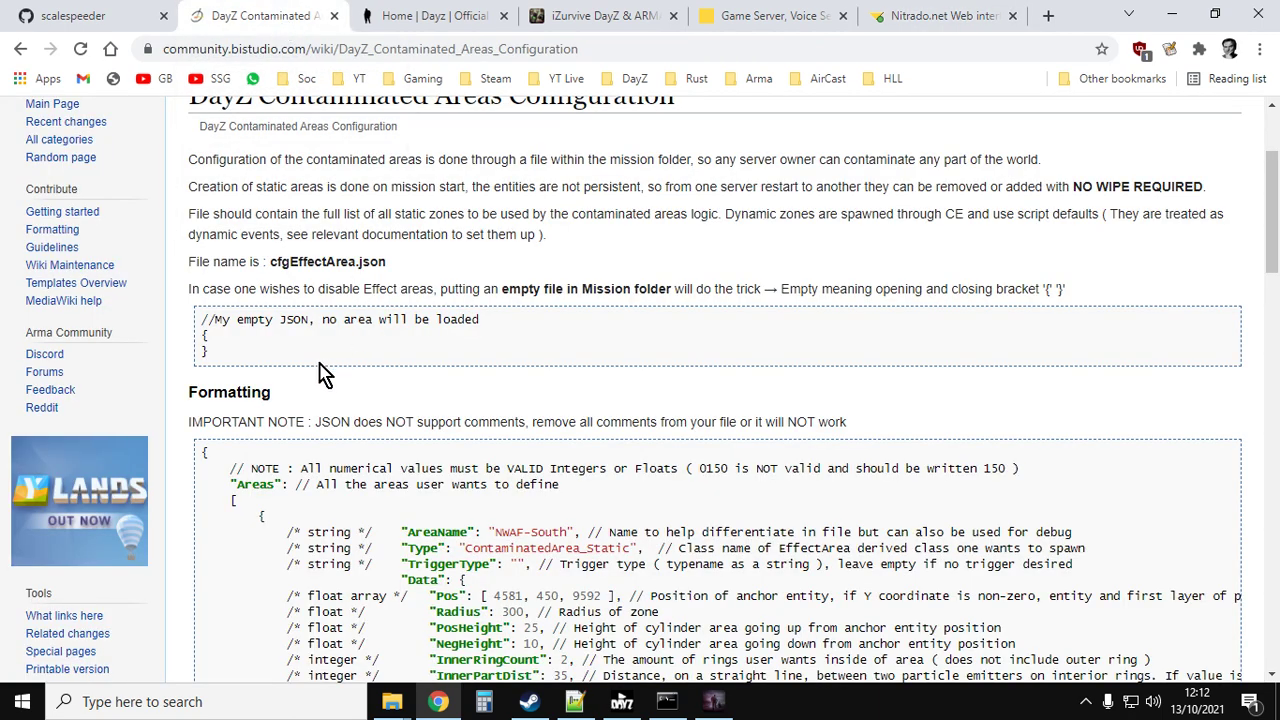
{"action": "left_click_drag", "start_coordinate": [201, 333], "coordinate": [215, 350]}
{"action": "right_click", "coordinate": [212, 346]}
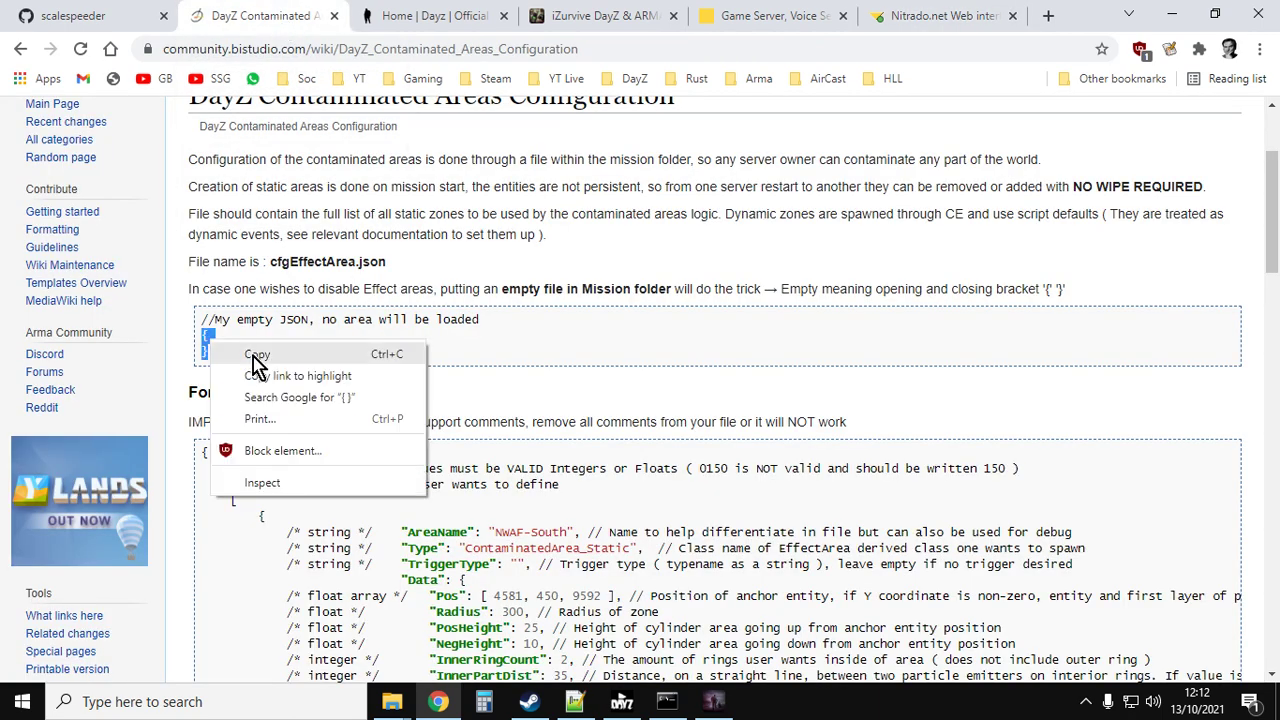
{"action": "left_click", "coordinate": [257, 355]}
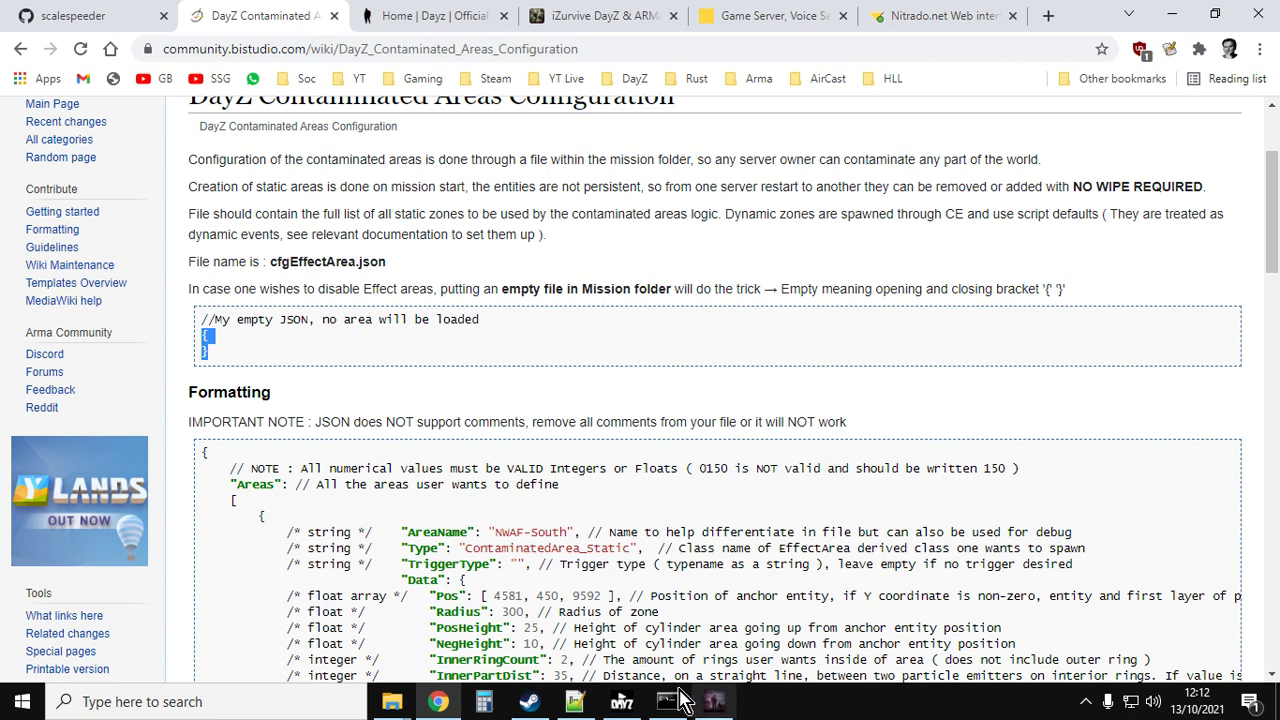
{"action": "left_click", "coordinate": [576, 703]}
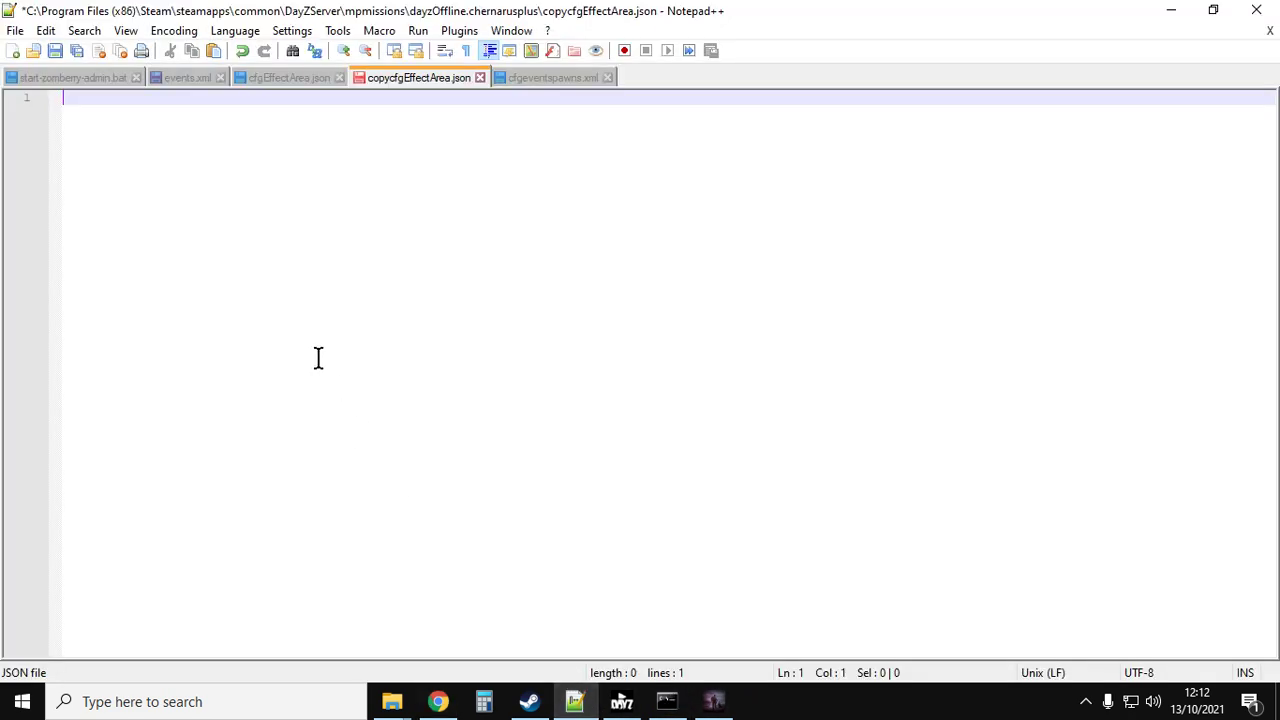
- Paste the {} braces into copycfgEffectArea.json and confirm cfgEffectArea.json holds only {}
{"action": "right_click", "coordinate": [127, 120]}
{"action": "left_click", "coordinate": [180, 162]}
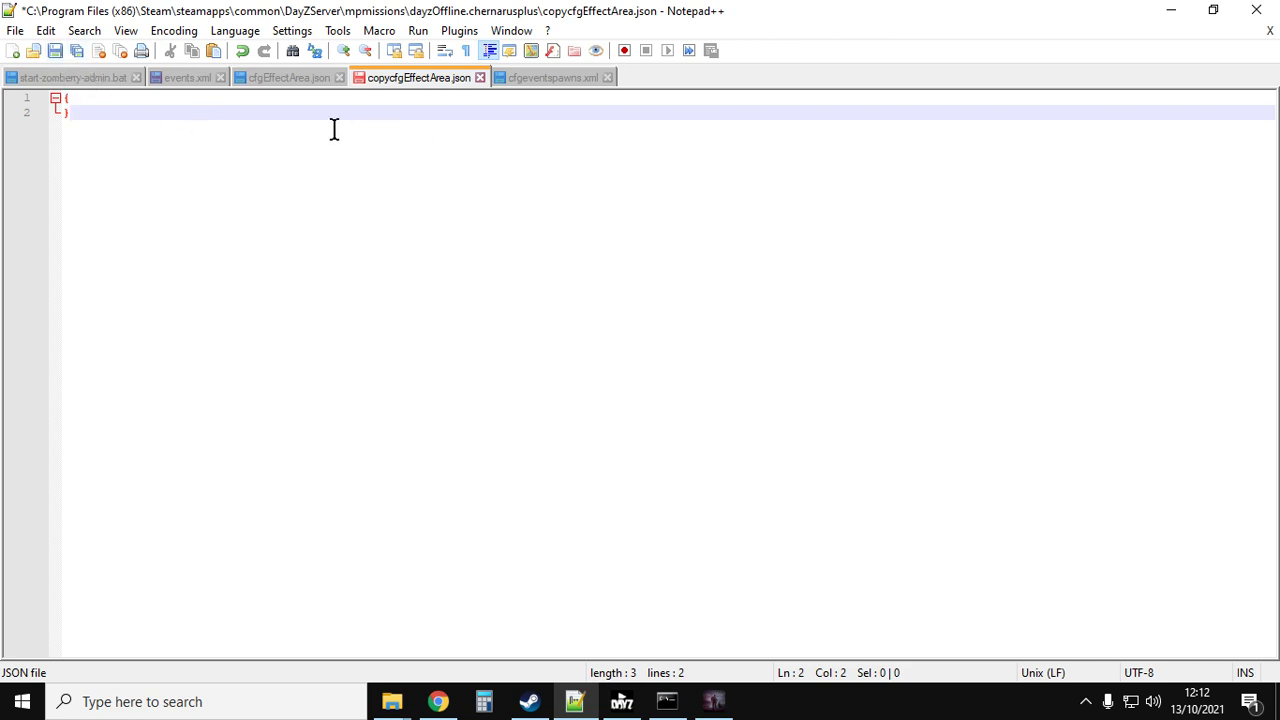
{"action": "left_click", "coordinate": [296, 77]}
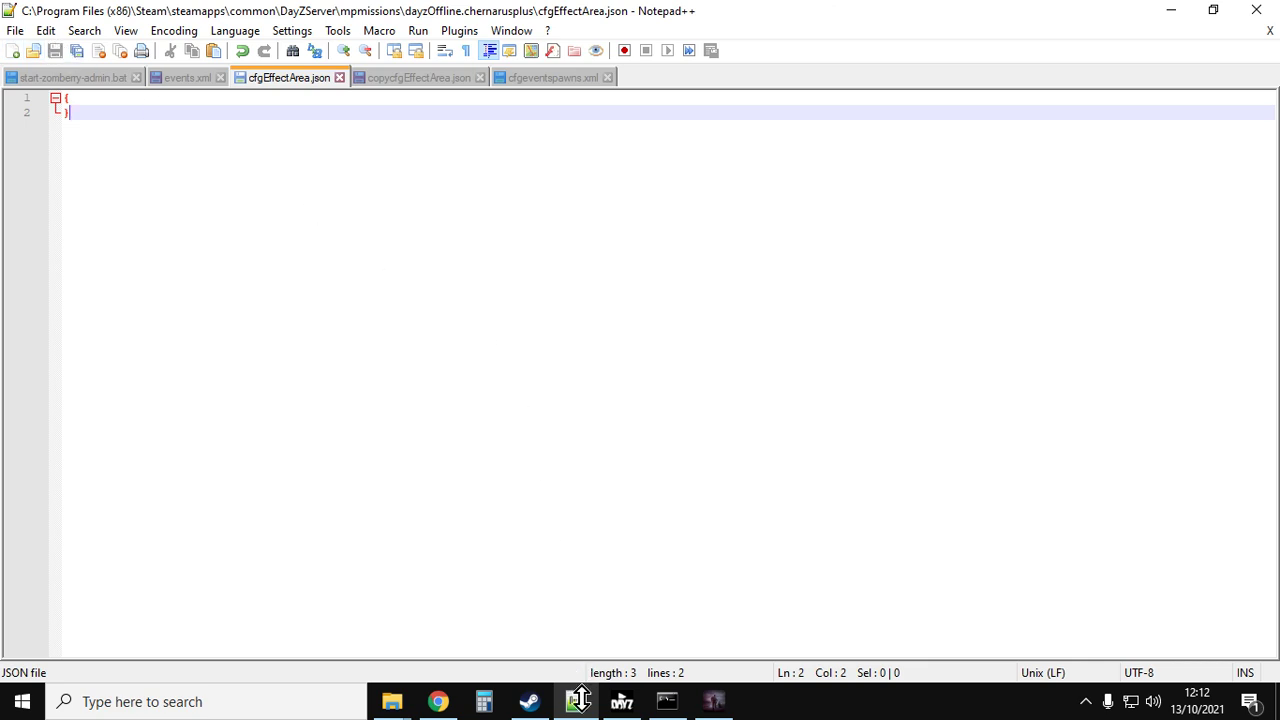
{"action": "left_click", "coordinate": [440, 703]}
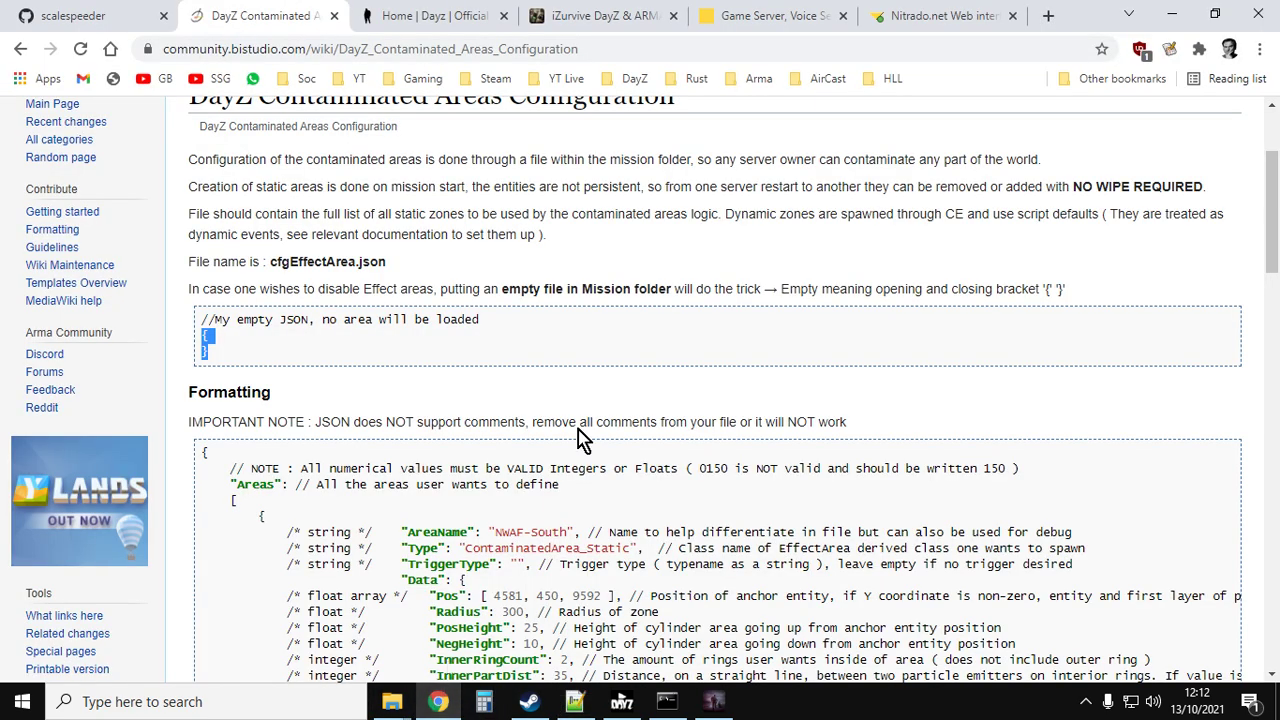
- Bring back the Nitrado File Browser tab and scroll the dayzOffline.chernarusplus file list back to the top
{"action": "left_click", "coordinate": [770, 15]}
{"action": "left_click", "coordinate": [912, 22]}
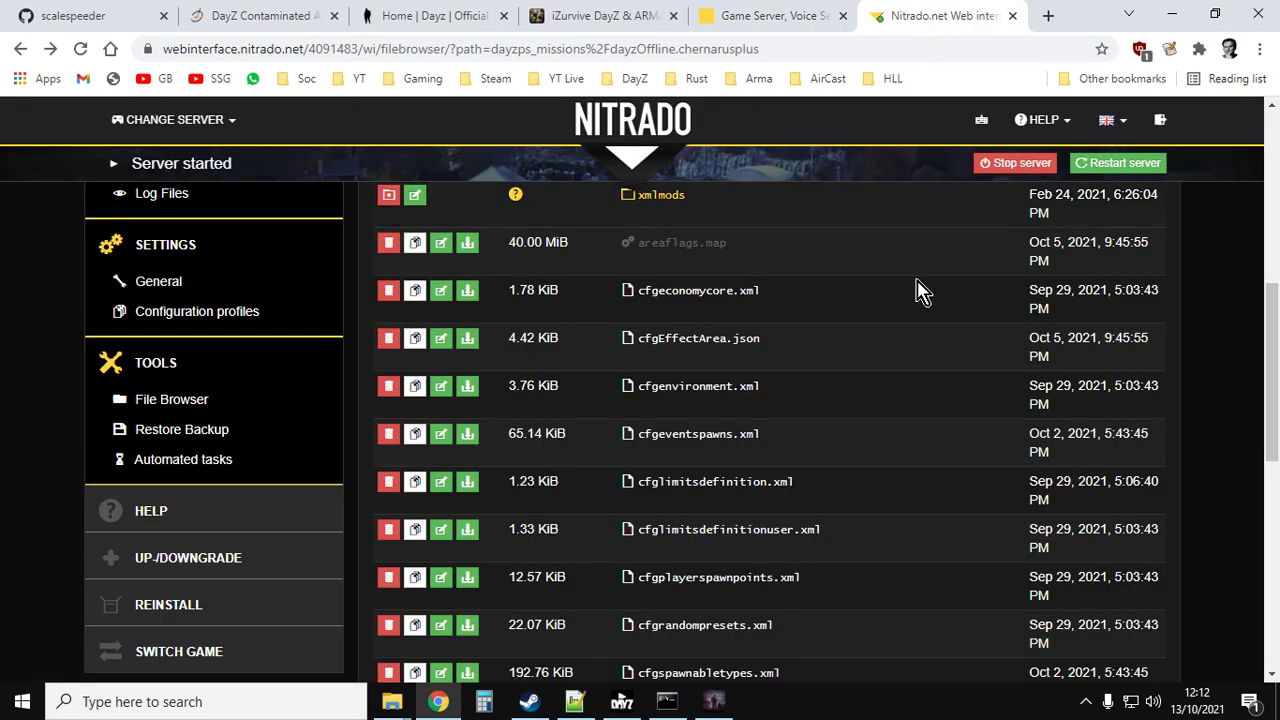
{"action": "scroll", "coordinate": [949, 506], "scroll_direction": "down", "scroll_amount": 10}
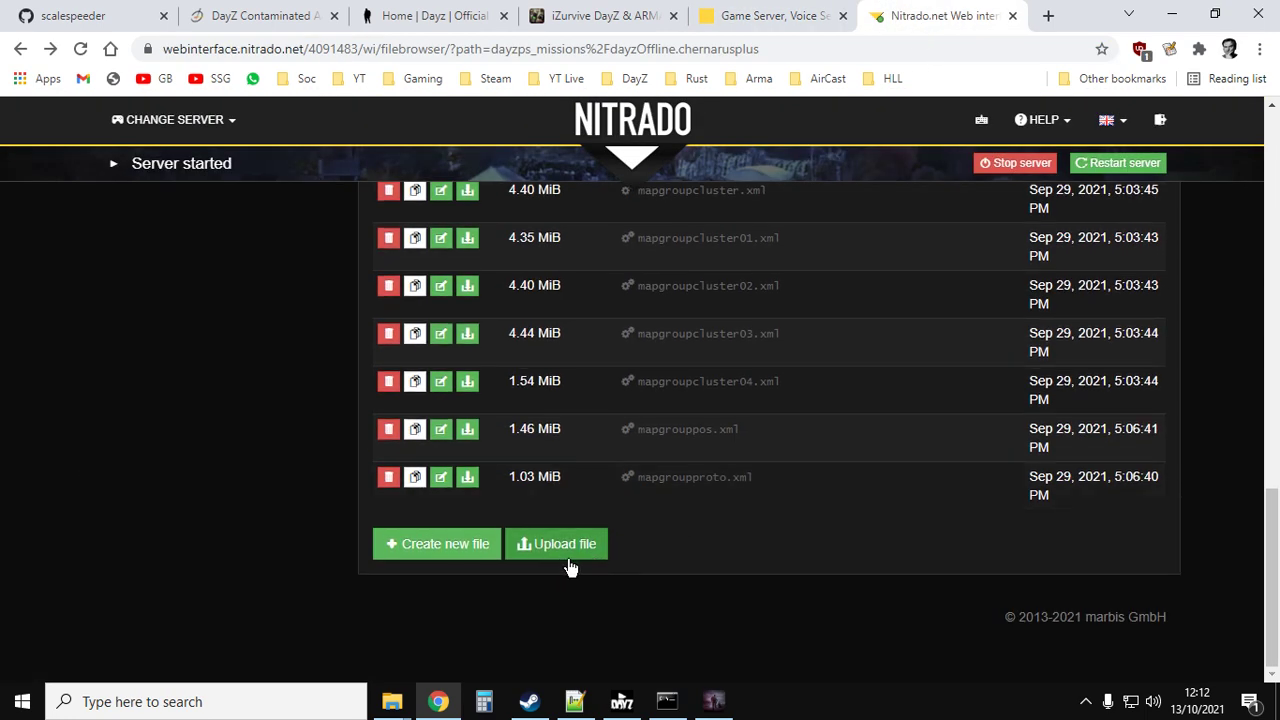
{"action": "scroll", "coordinate": [686, 534], "scroll_direction": "up", "scroll_amount": 8}
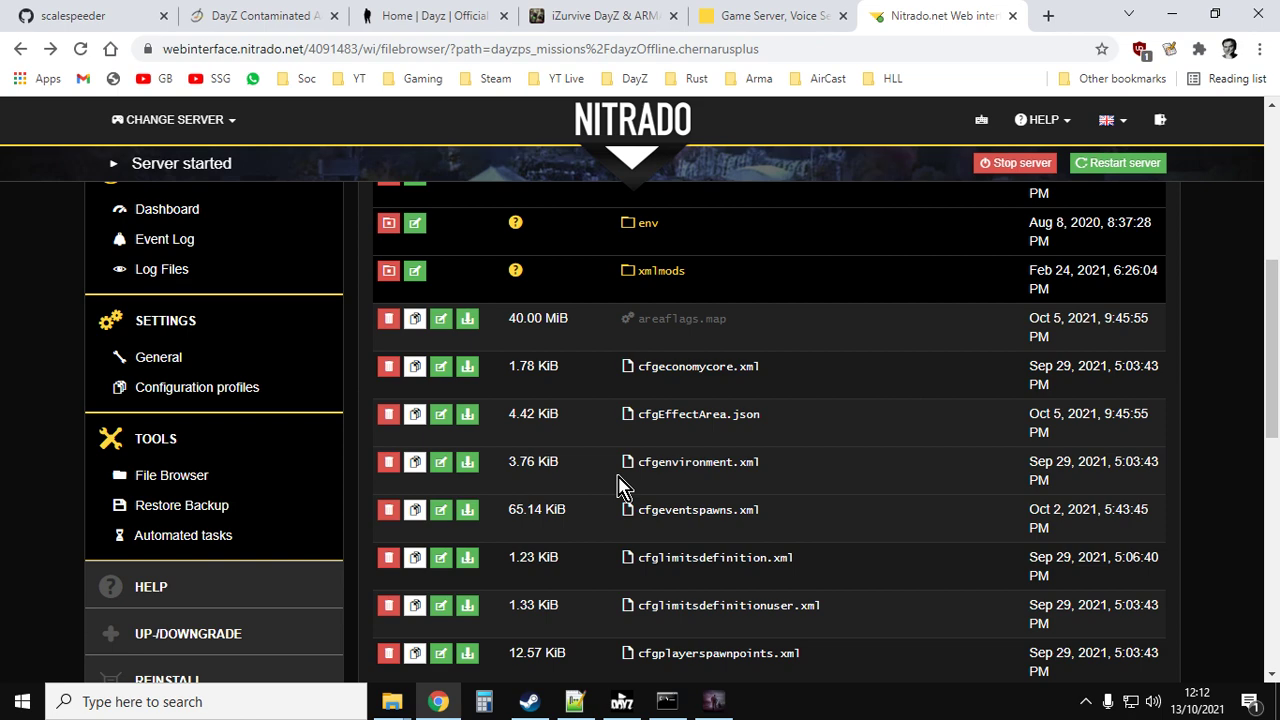
{"action": "scroll", "coordinate": [621, 485], "scroll_direction": "down", "scroll_amount": 2}
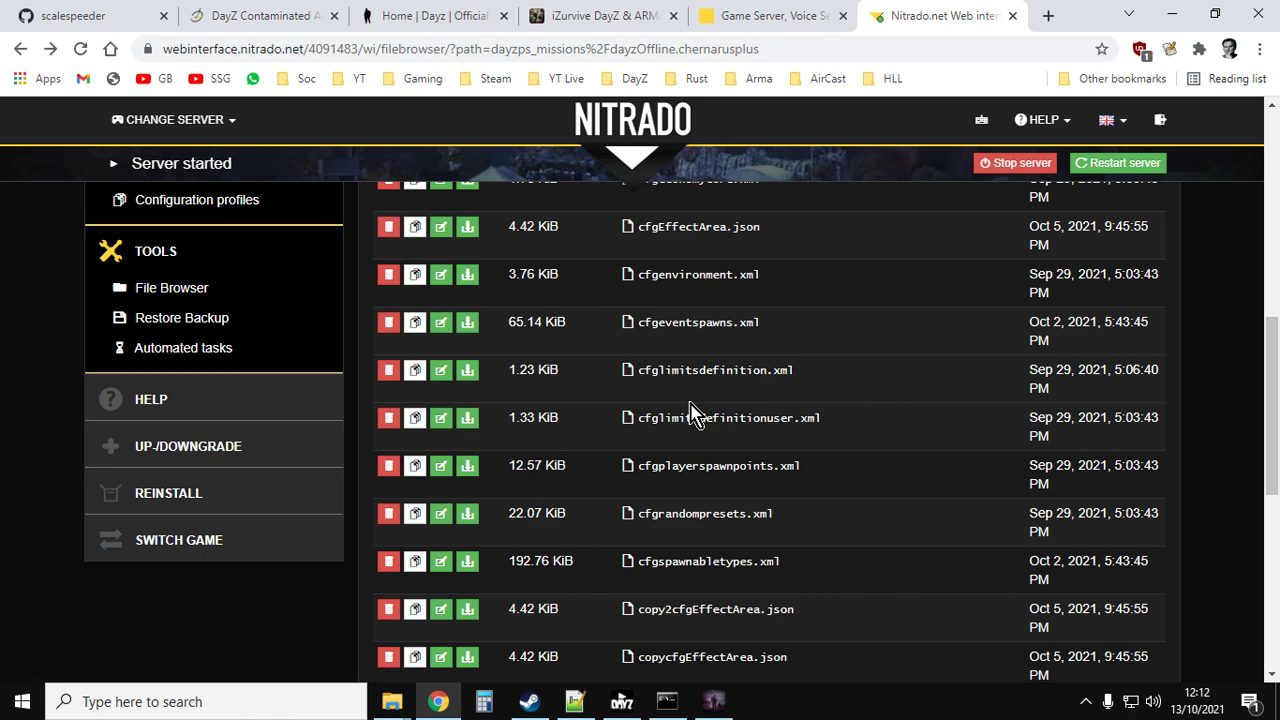
{"action": "scroll", "coordinate": [708, 395], "scroll_direction": "down", "scroll_amount": 2}
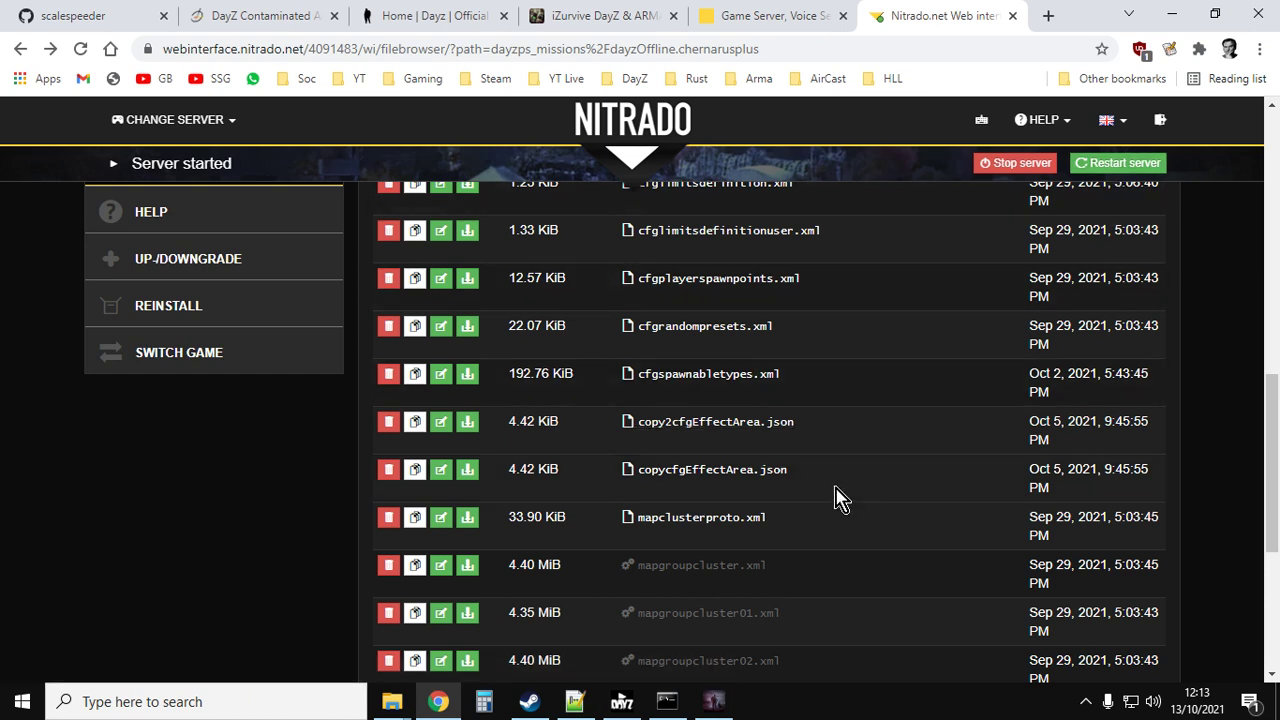
{"action": "scroll", "coordinate": [757, 457], "scroll_direction": "up", "scroll_amount": 6}
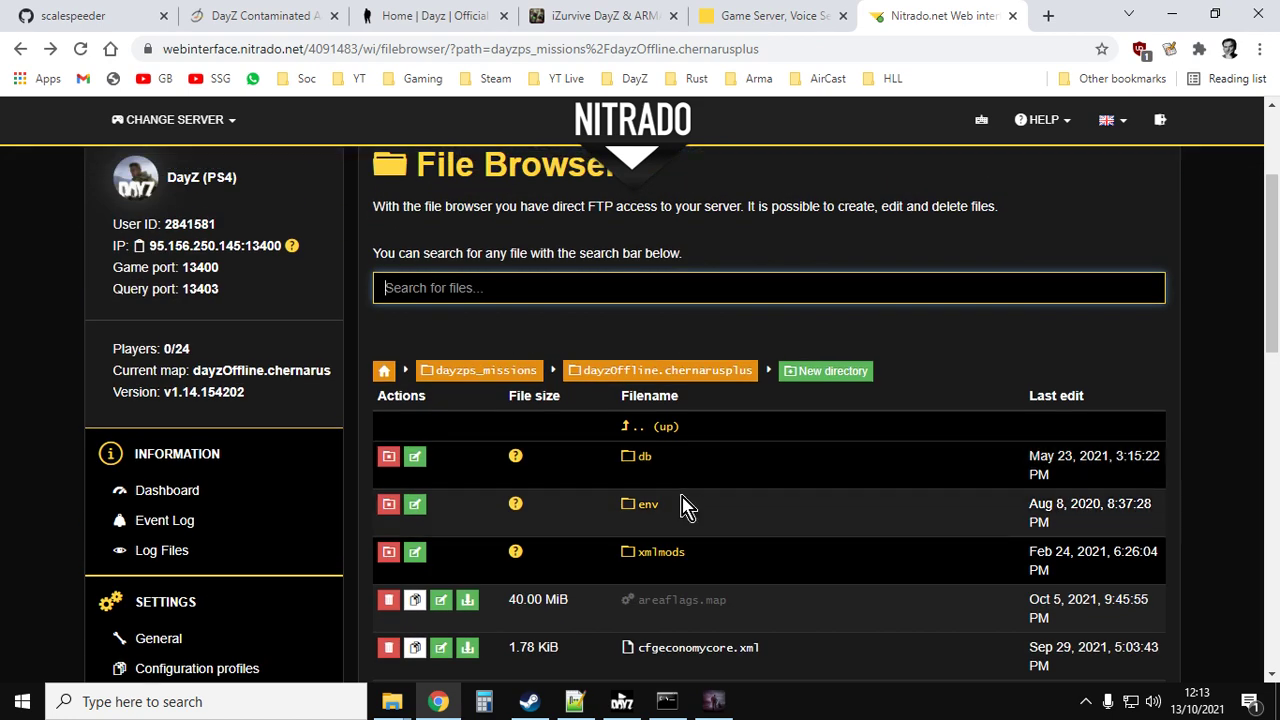
- In Notepad++, change StaticContaminatedArea's <active> value on line 693 of events.xml from 0 to 1
{"action": "left_click", "coordinate": [574, 701]}
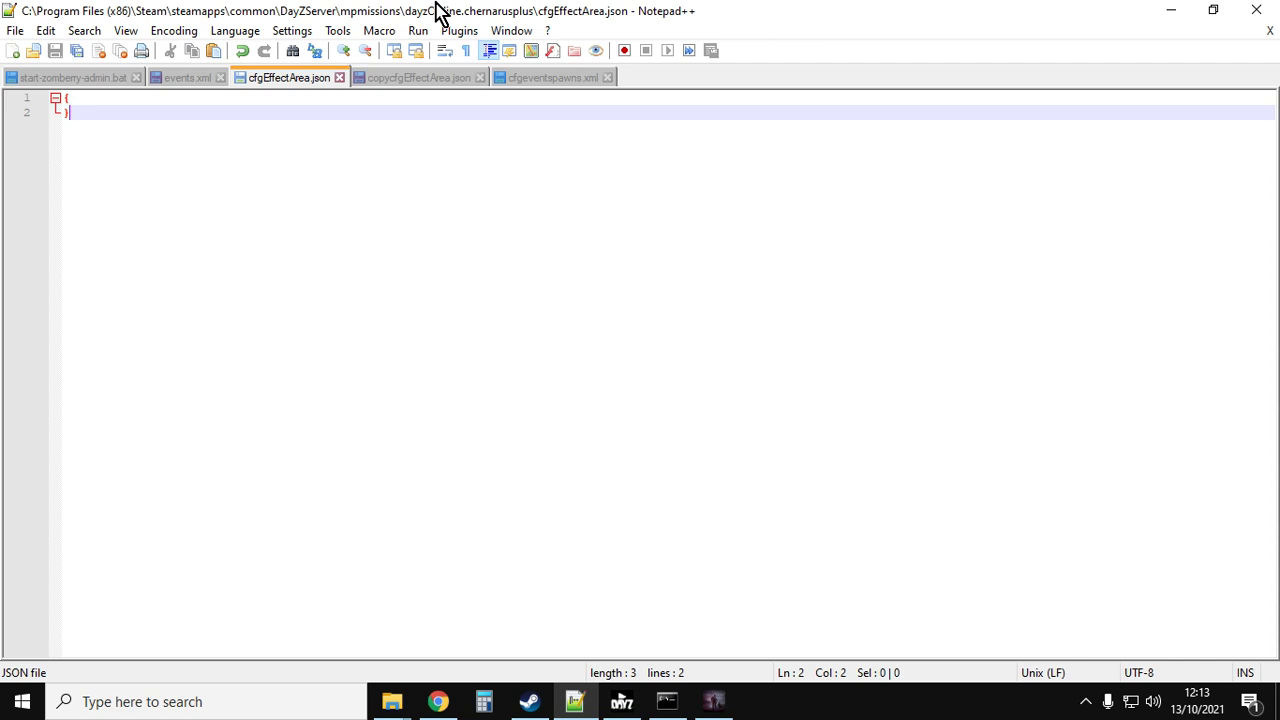
{"action": "left_click", "coordinate": [187, 77]}
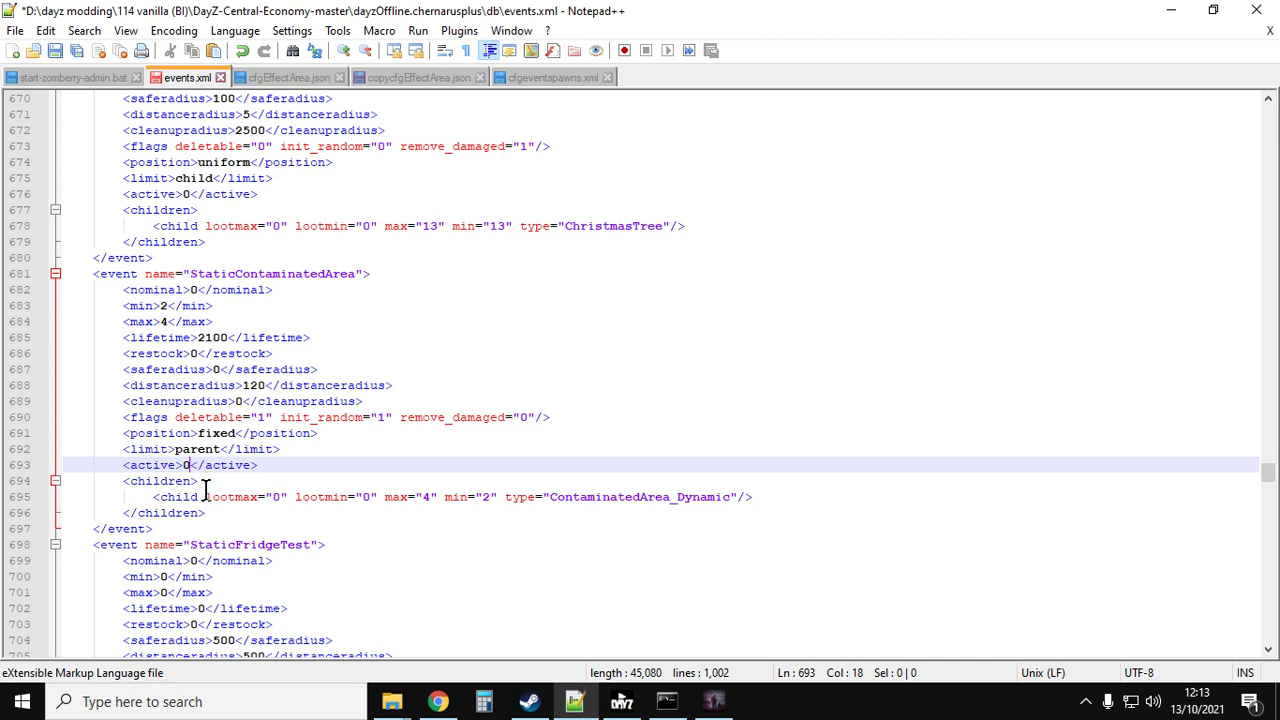
{"action": "key", "text": "BackSpace"}
{"action": "type", "text": "1"}
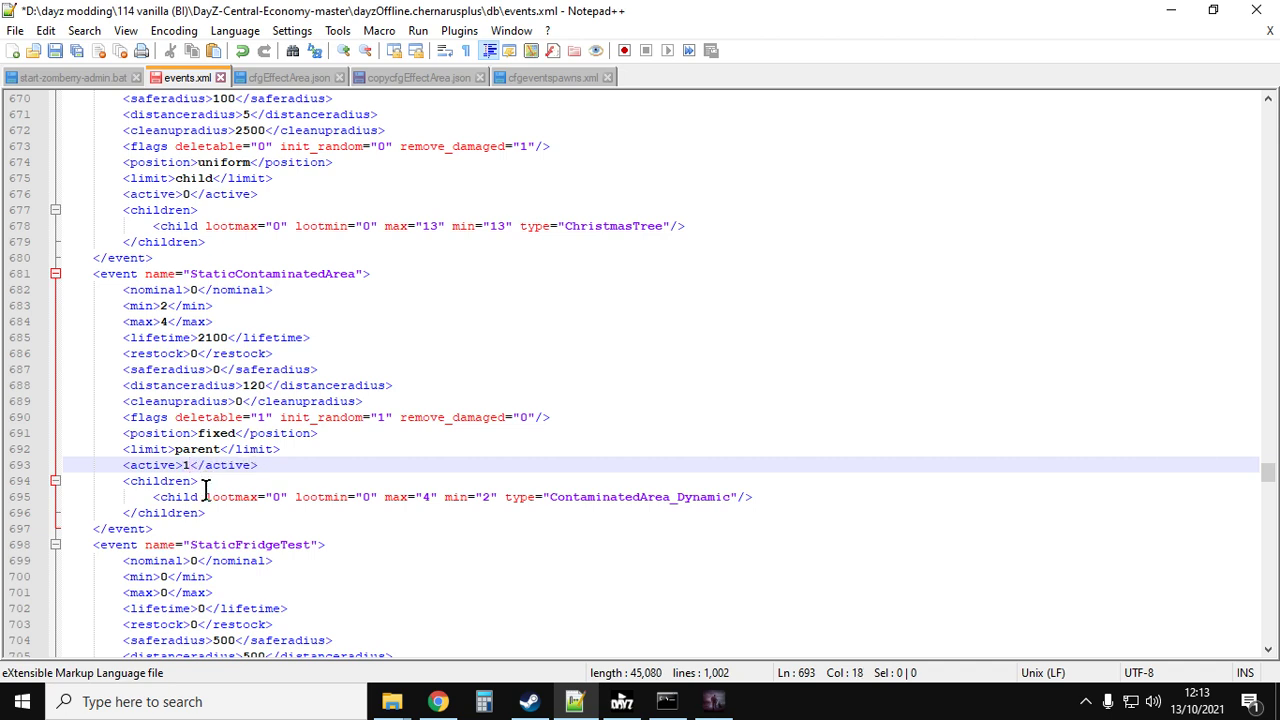